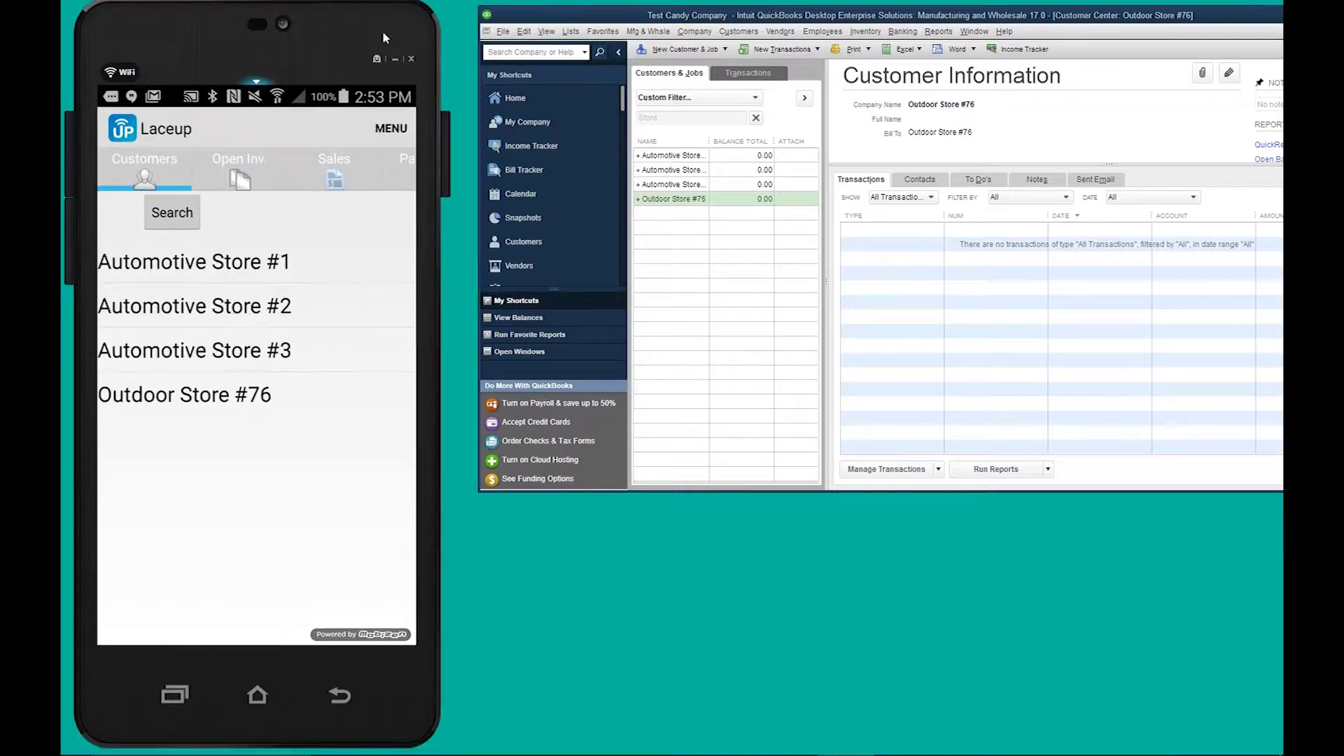
- Arrange the phone emulator and QuickBooks windows side by side on the desktop
drag(382, 31, 429, 28)
drag(623, 10, 648, 20)
drag(448, 29, 408, 28)
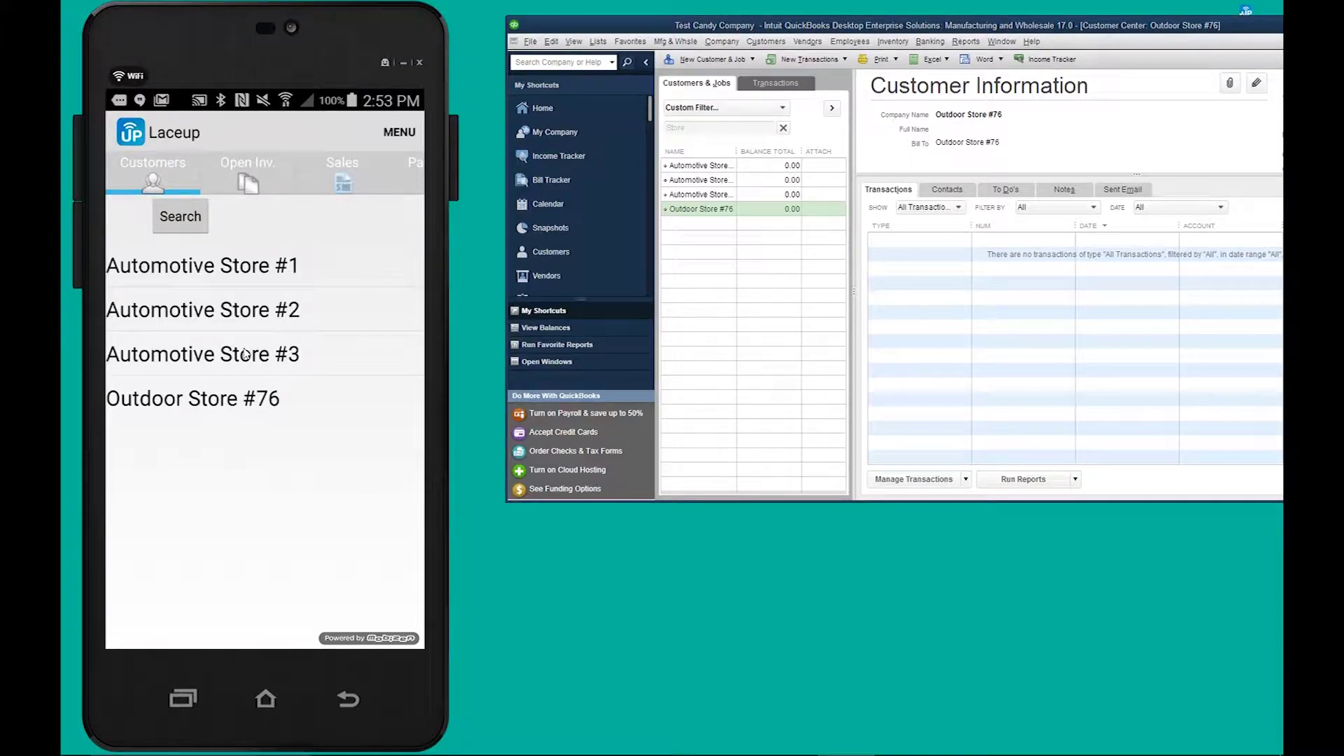
- Clock in at Automotive Store #1 and open Set Consignment for the store
click(276, 273)
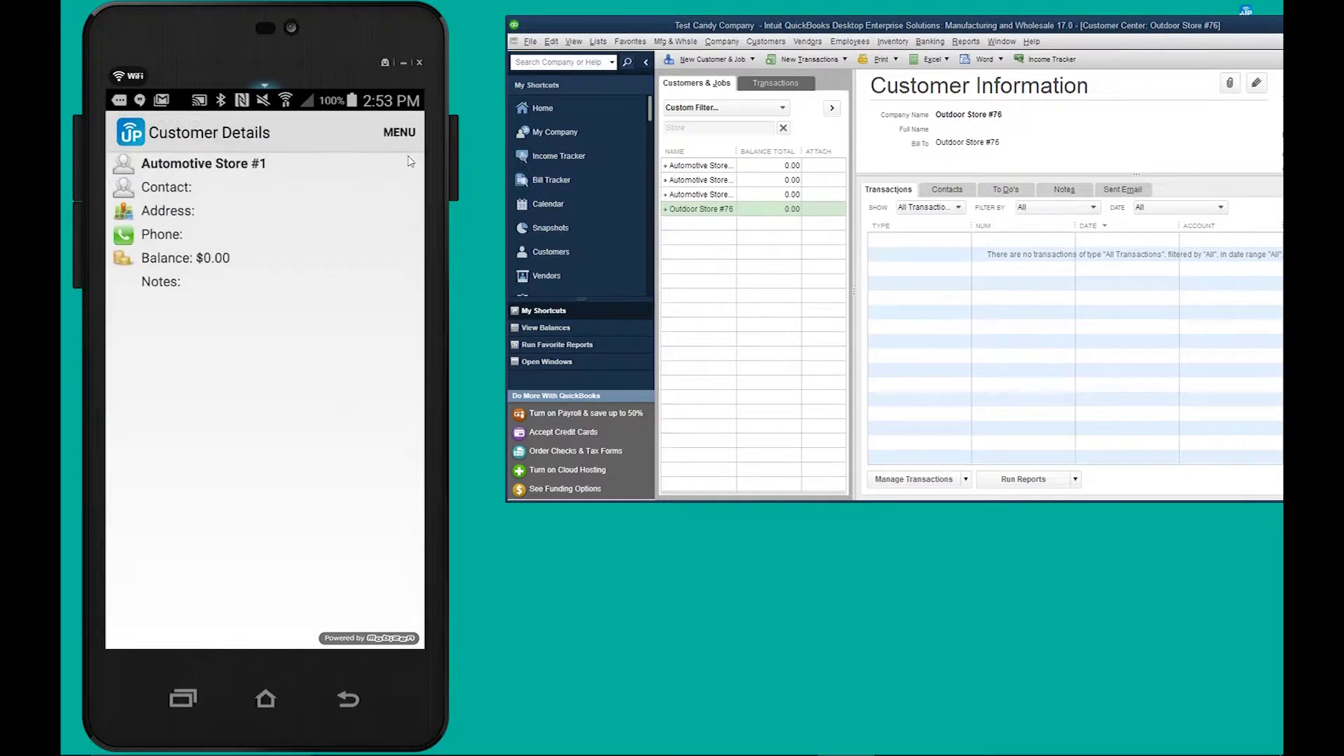
click(398, 133)
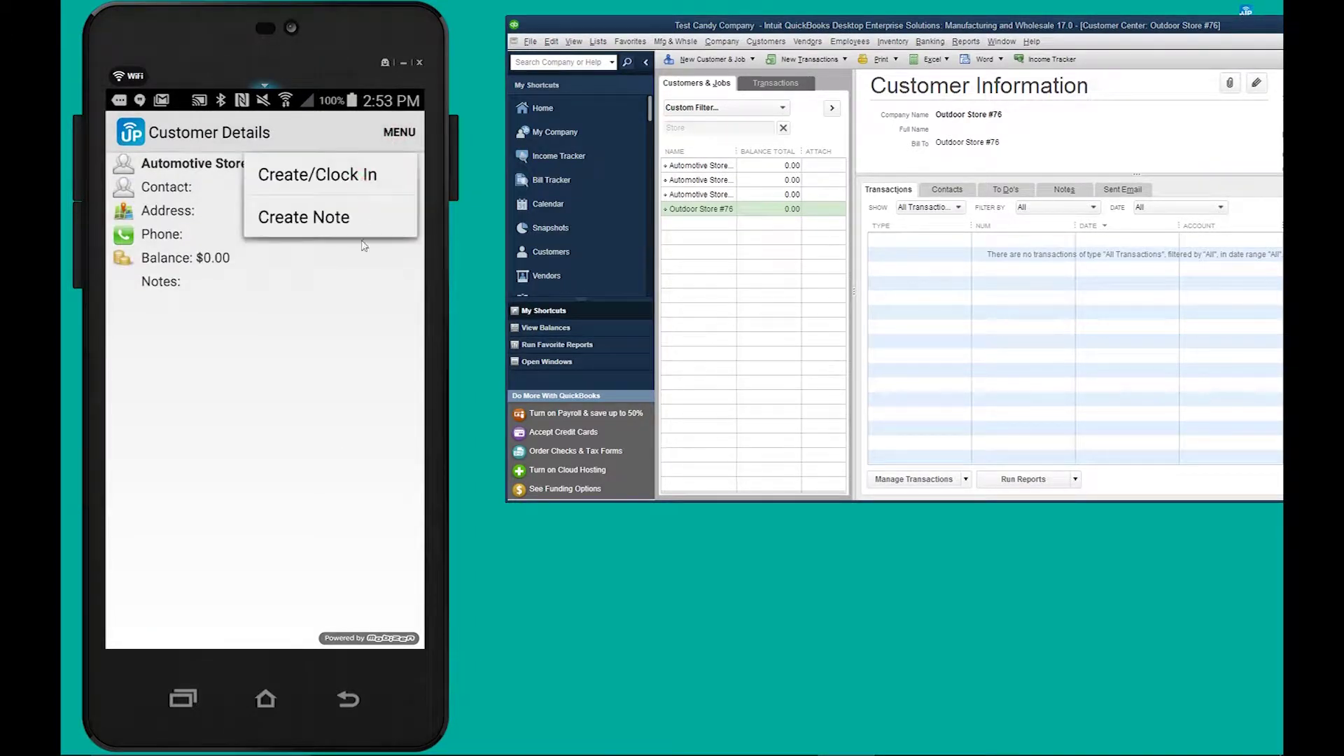
click(339, 175)
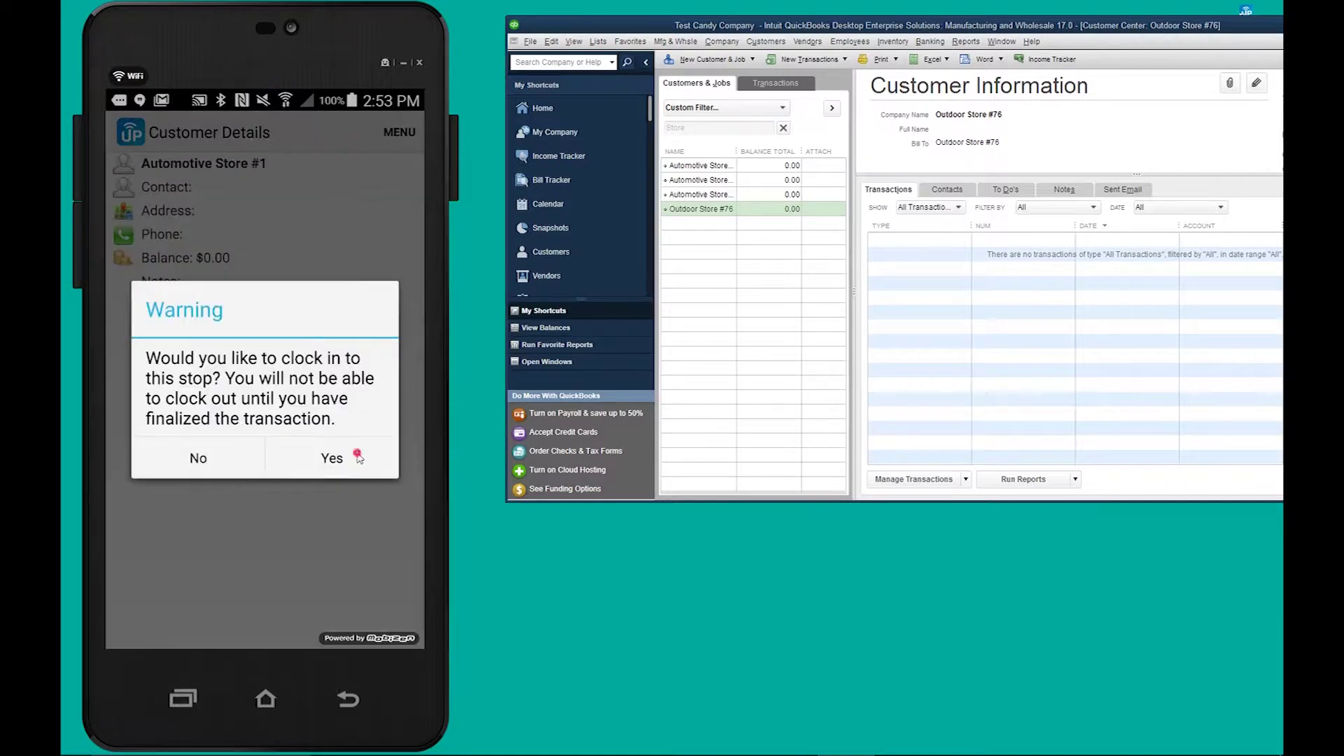
click(332, 458)
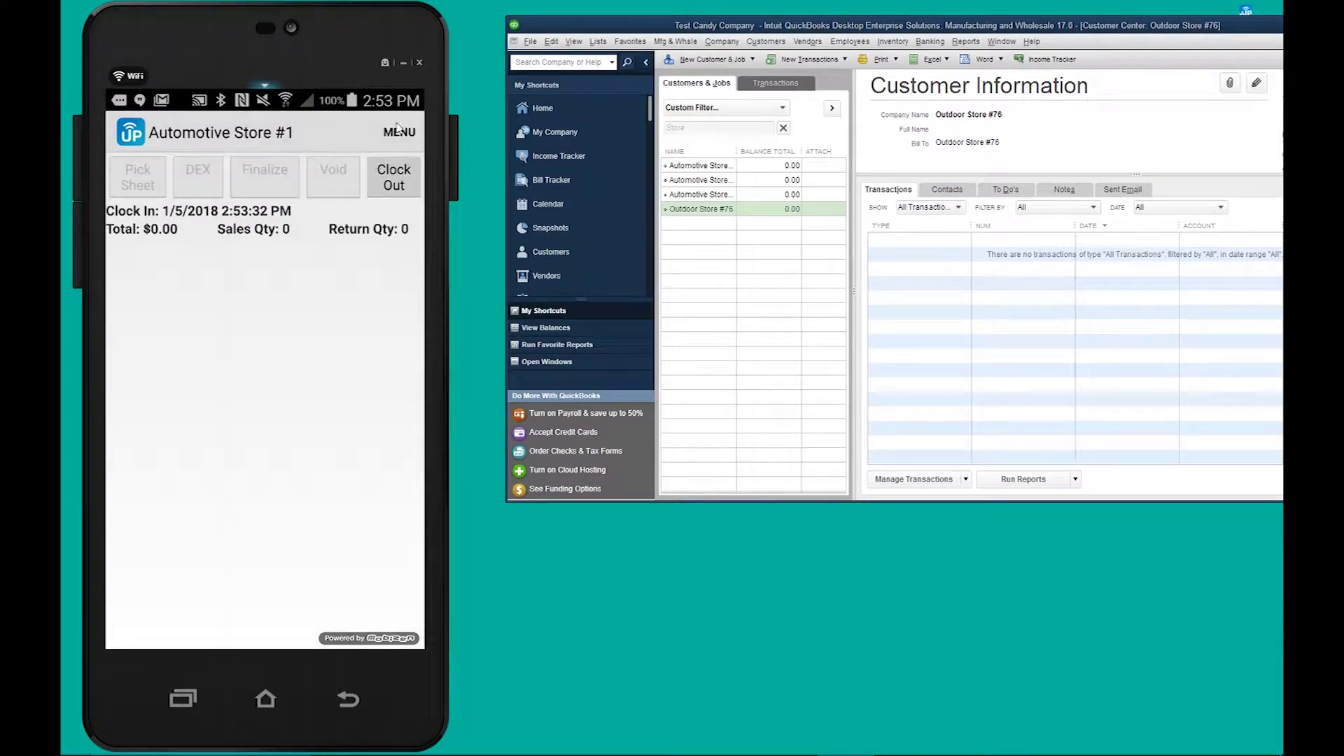
click(397, 132)
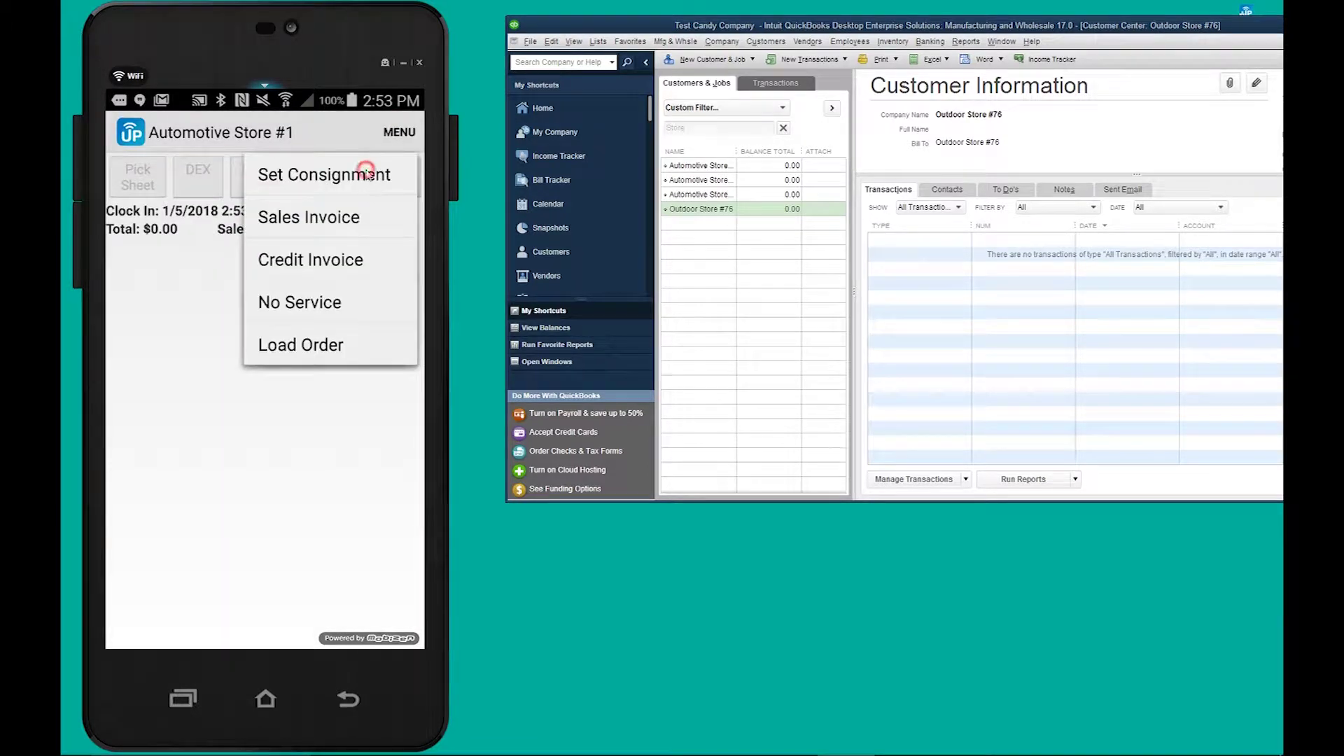
click(367, 174)
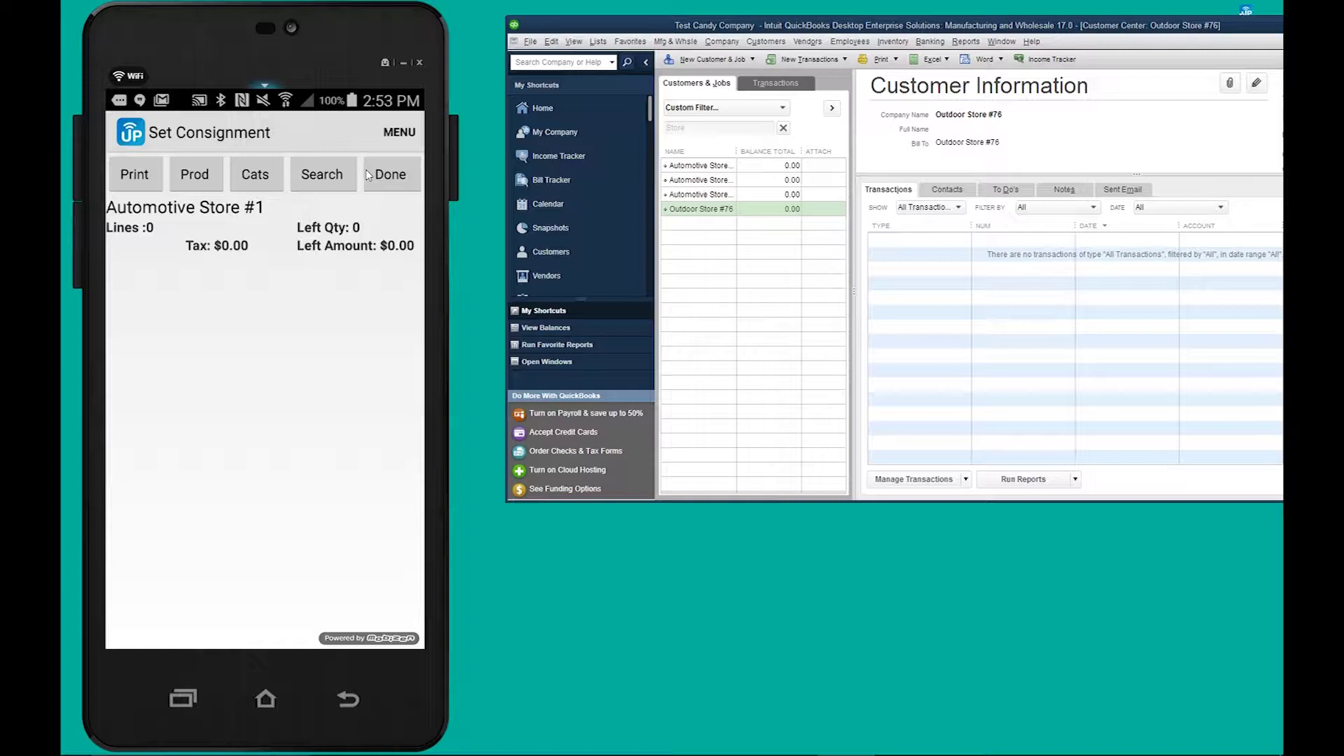
- Add 15 Automotive Batteries from the Battery category to the consignment
click(367, 175)
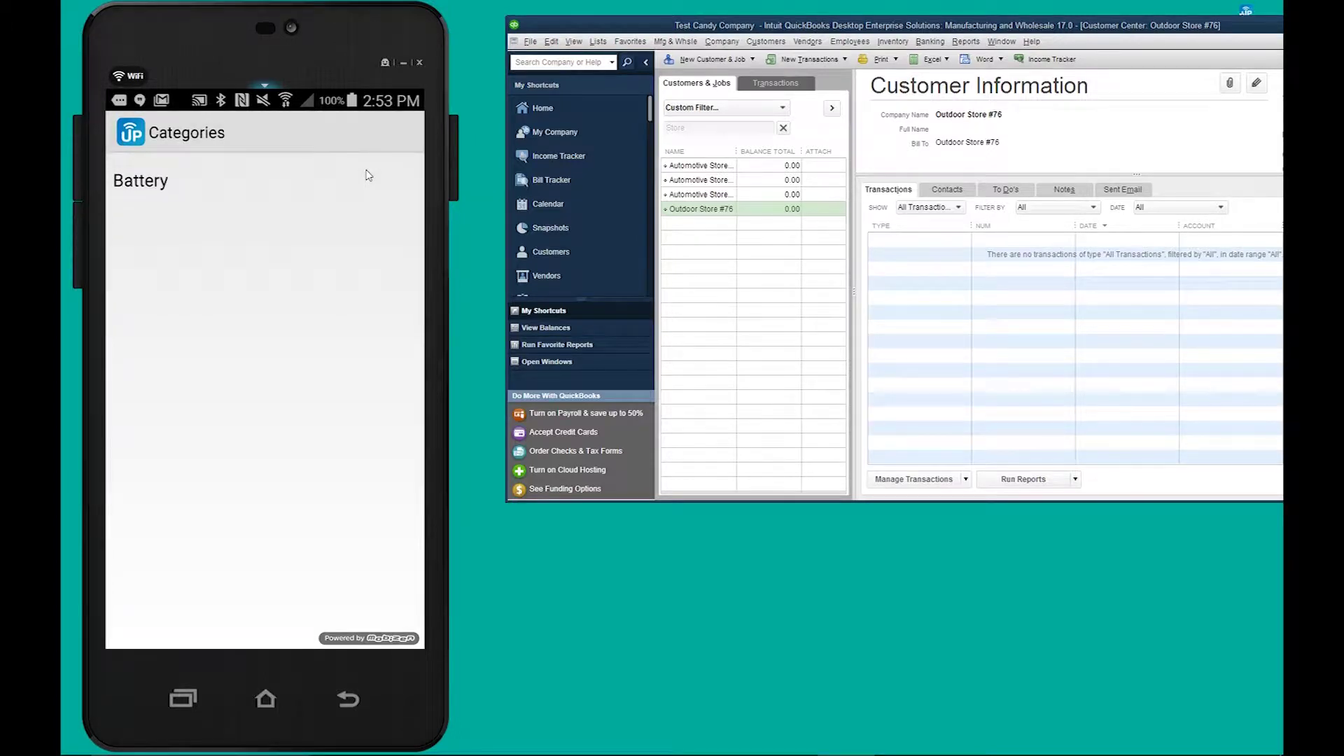
click(367, 175)
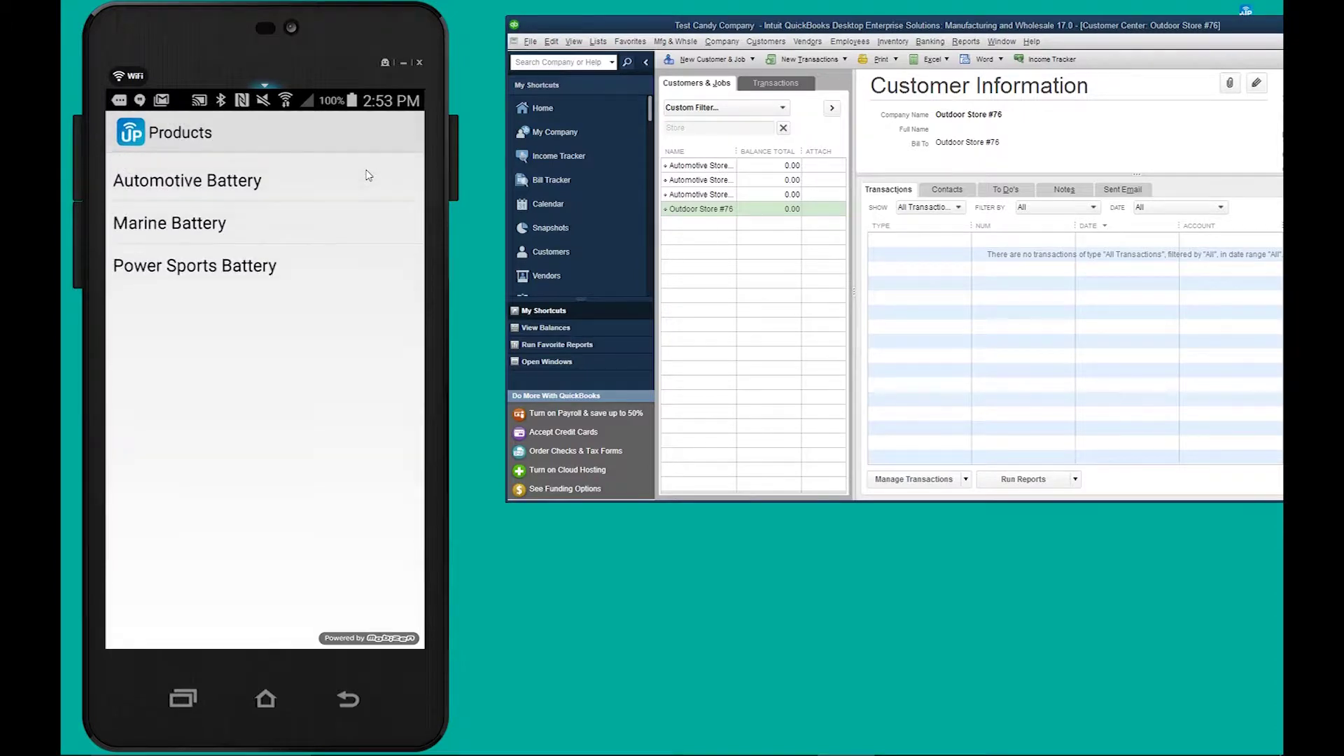
click(368, 175)
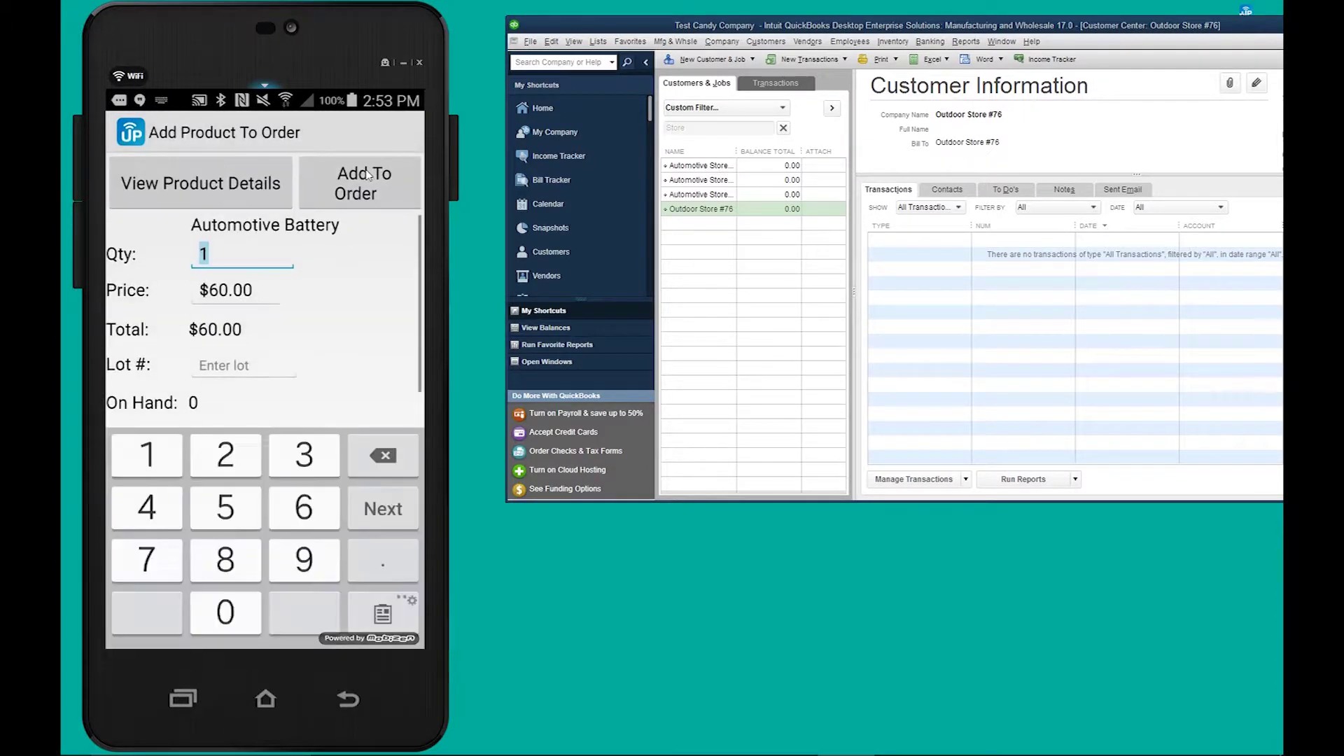
text(15)
click(368, 175)
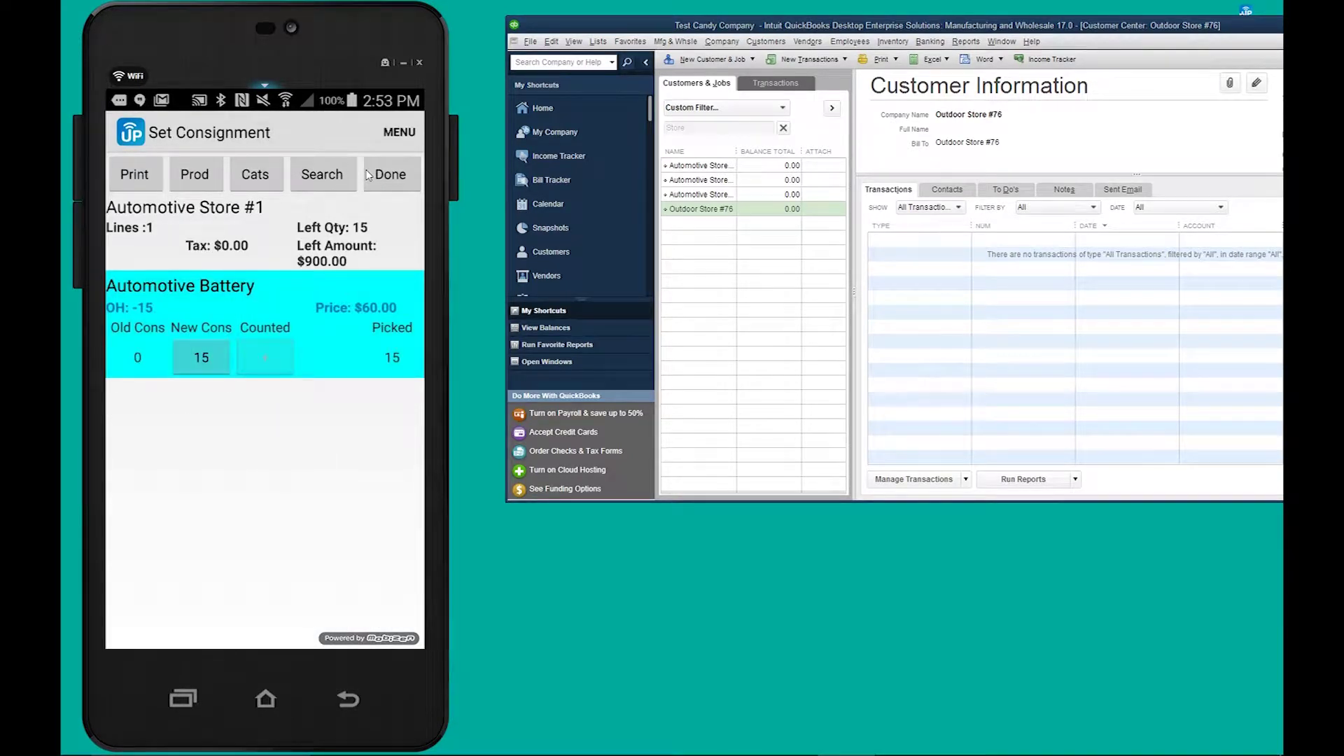
- Add 5 Marine and 7 Power Sports Batteries, then save the consignment
click(368, 175)
click(180, 224)
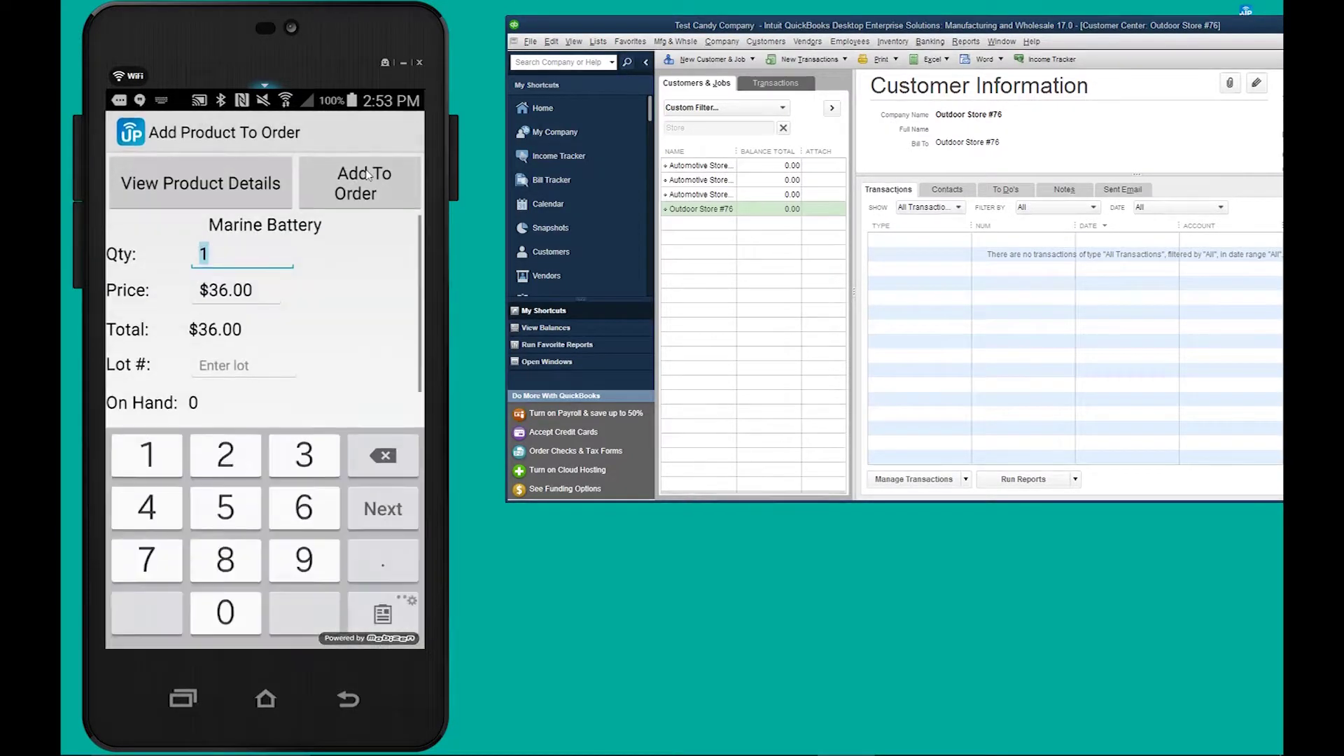
text(5)
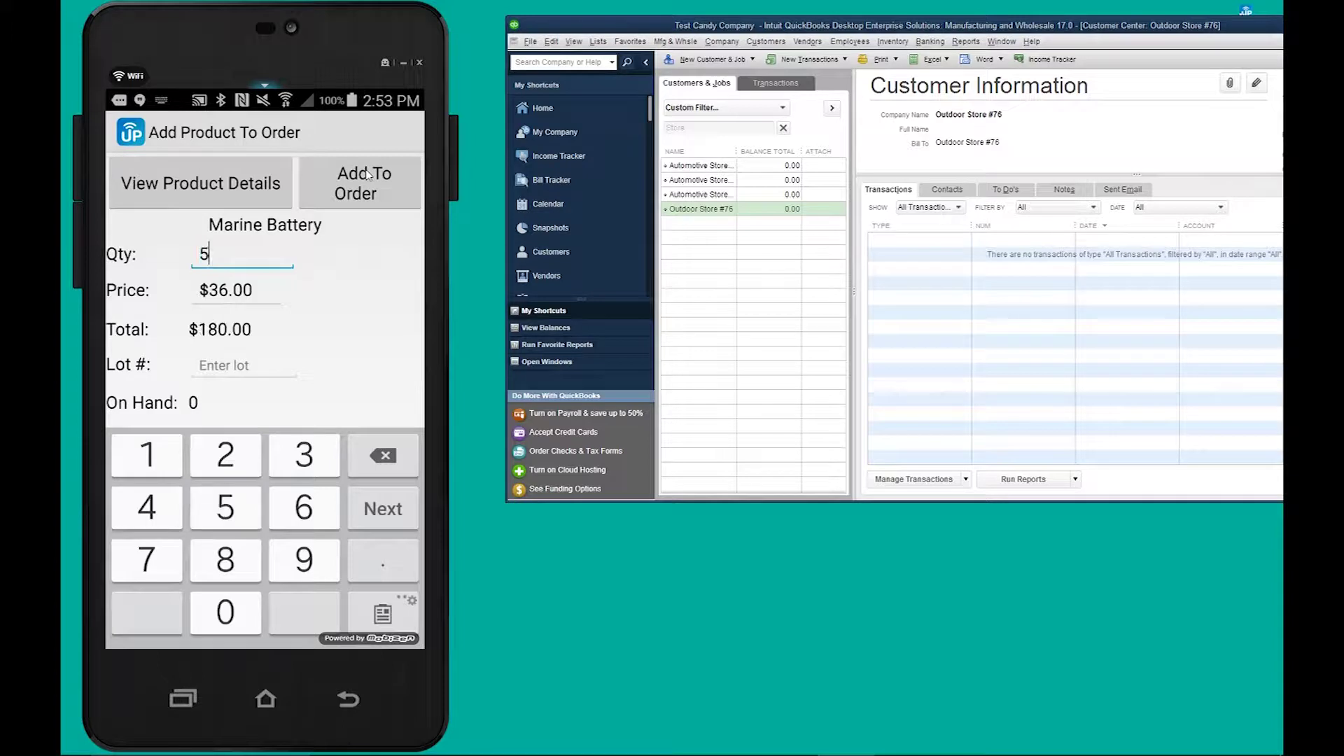
click(367, 175)
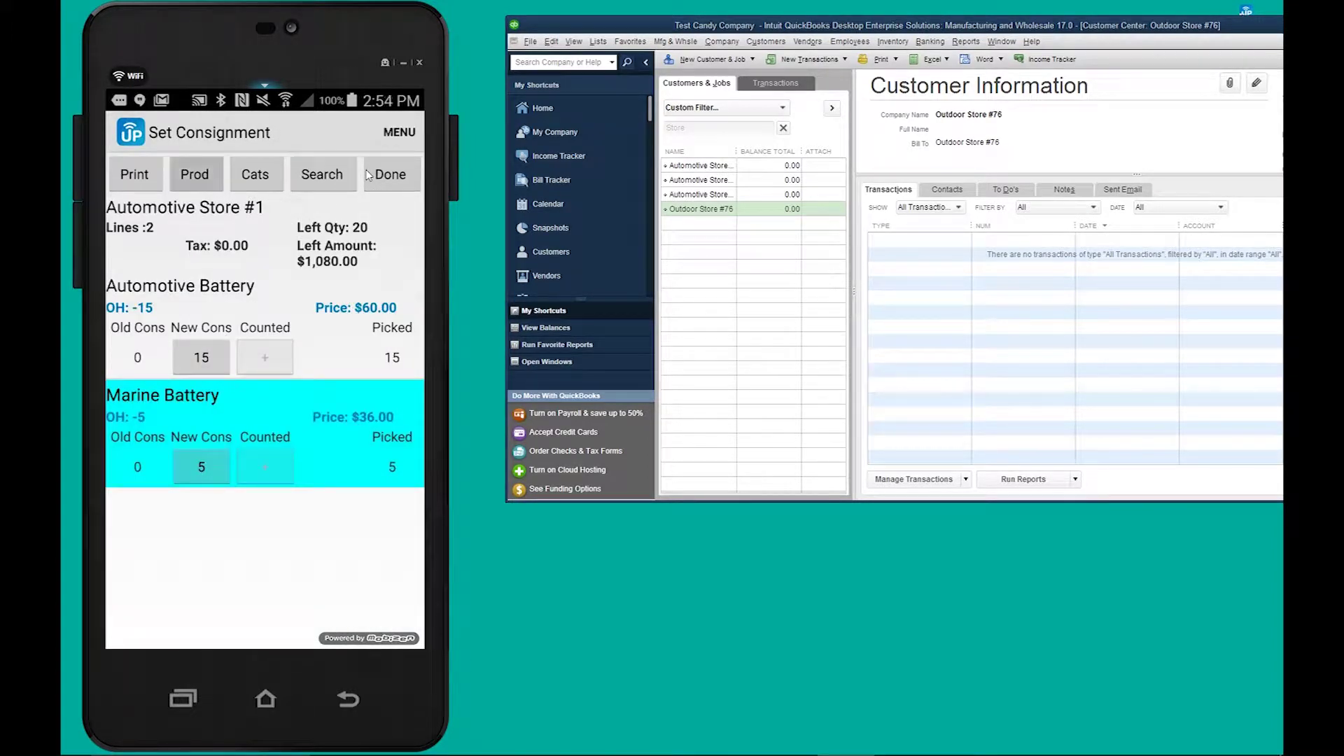
click(367, 175)
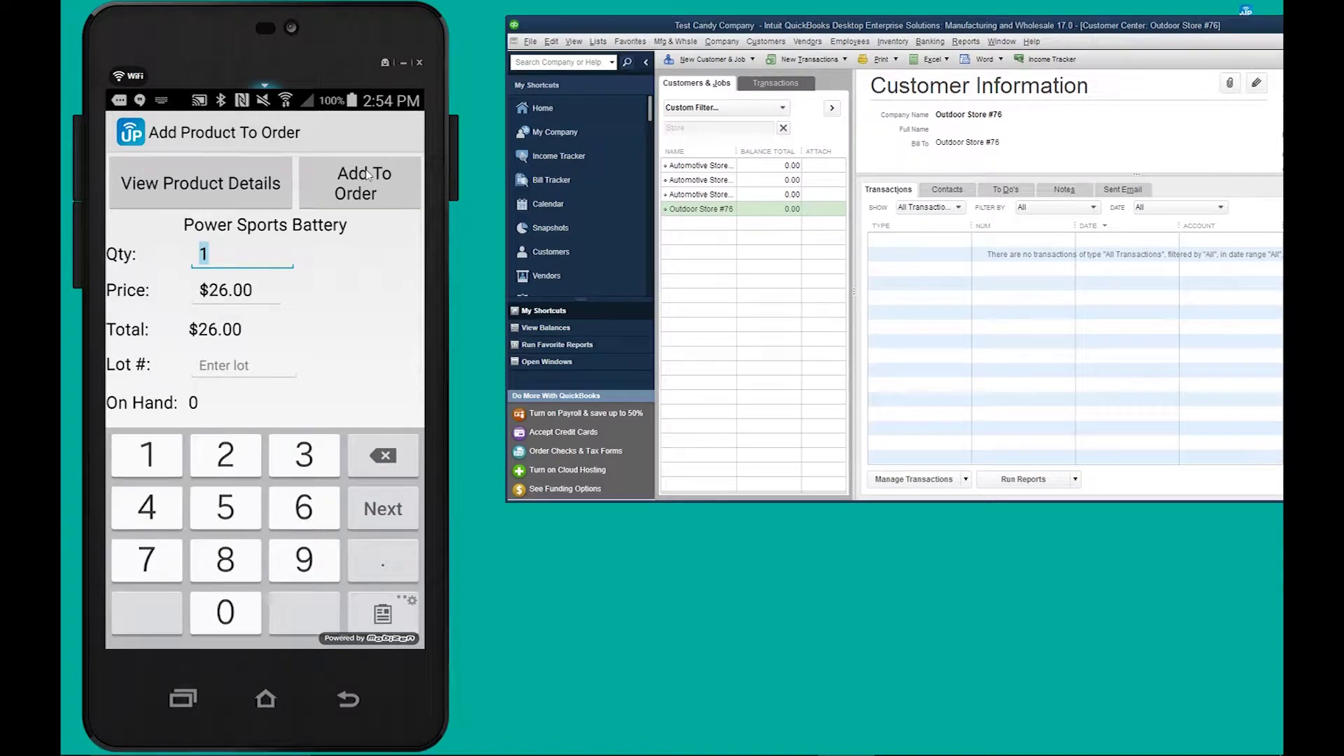
text(7)
click(368, 175)
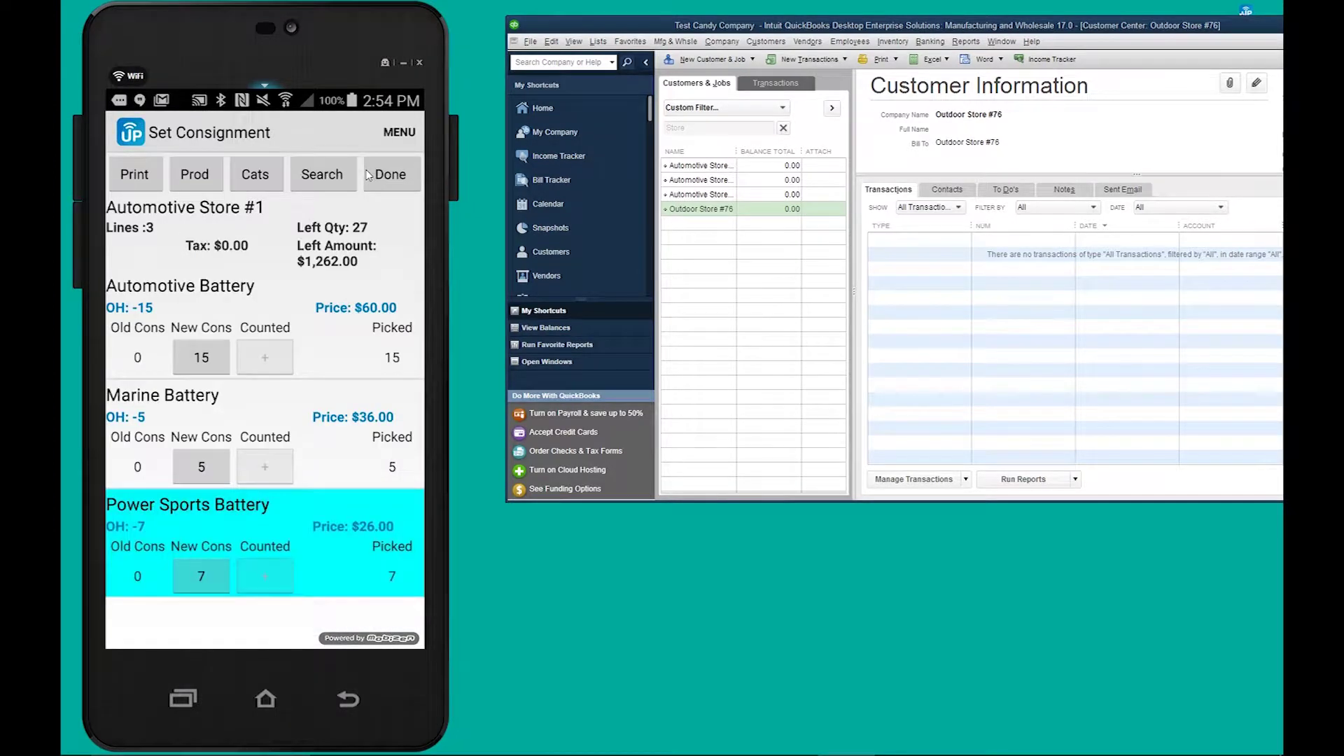
click(369, 175)
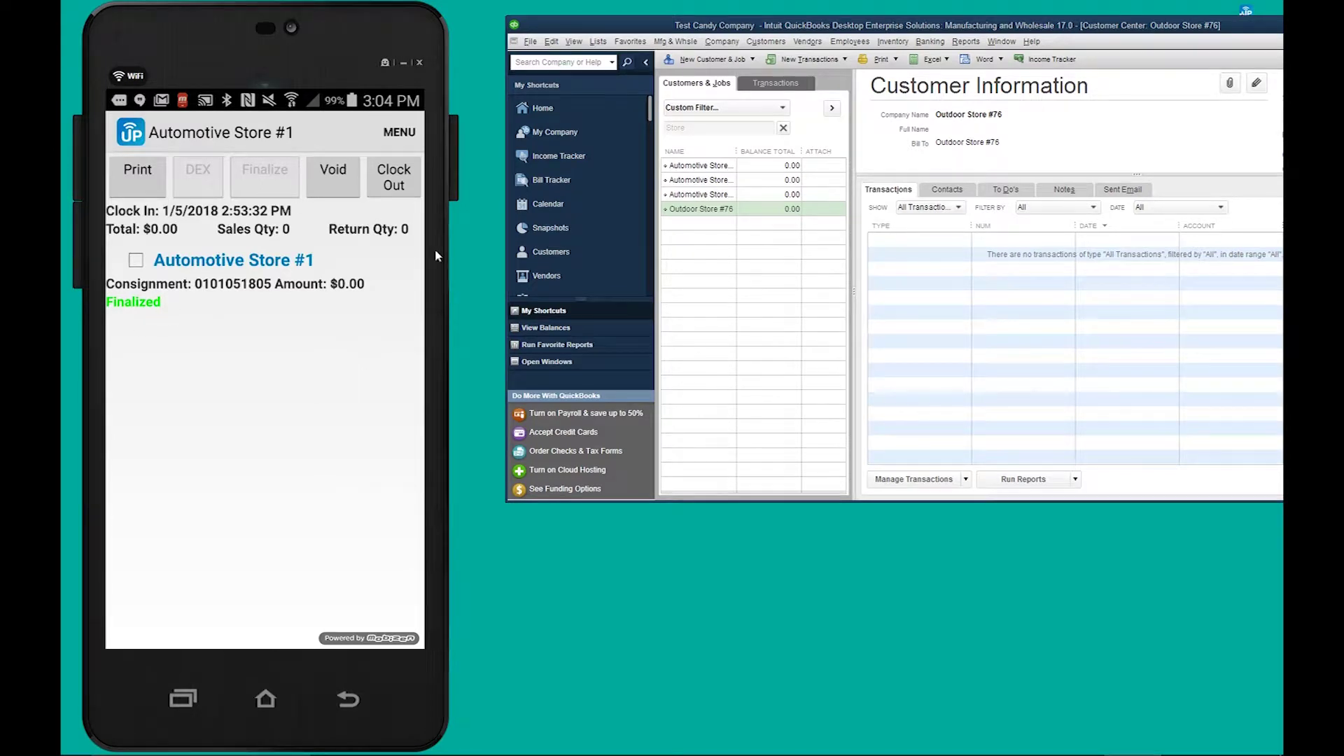
- Clock out of Automotive Store #1 and bring up the customer list's main menu
click(397, 182)
click(346, 447)
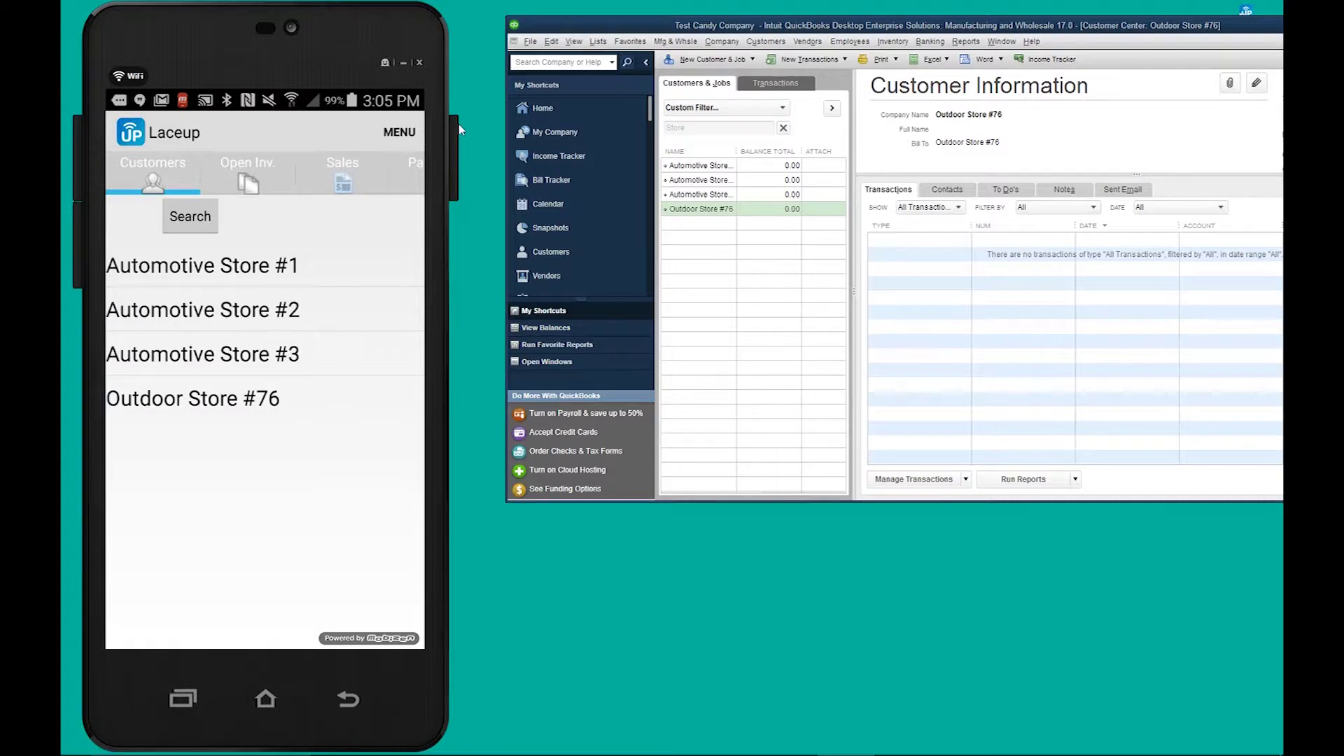
click(408, 131)
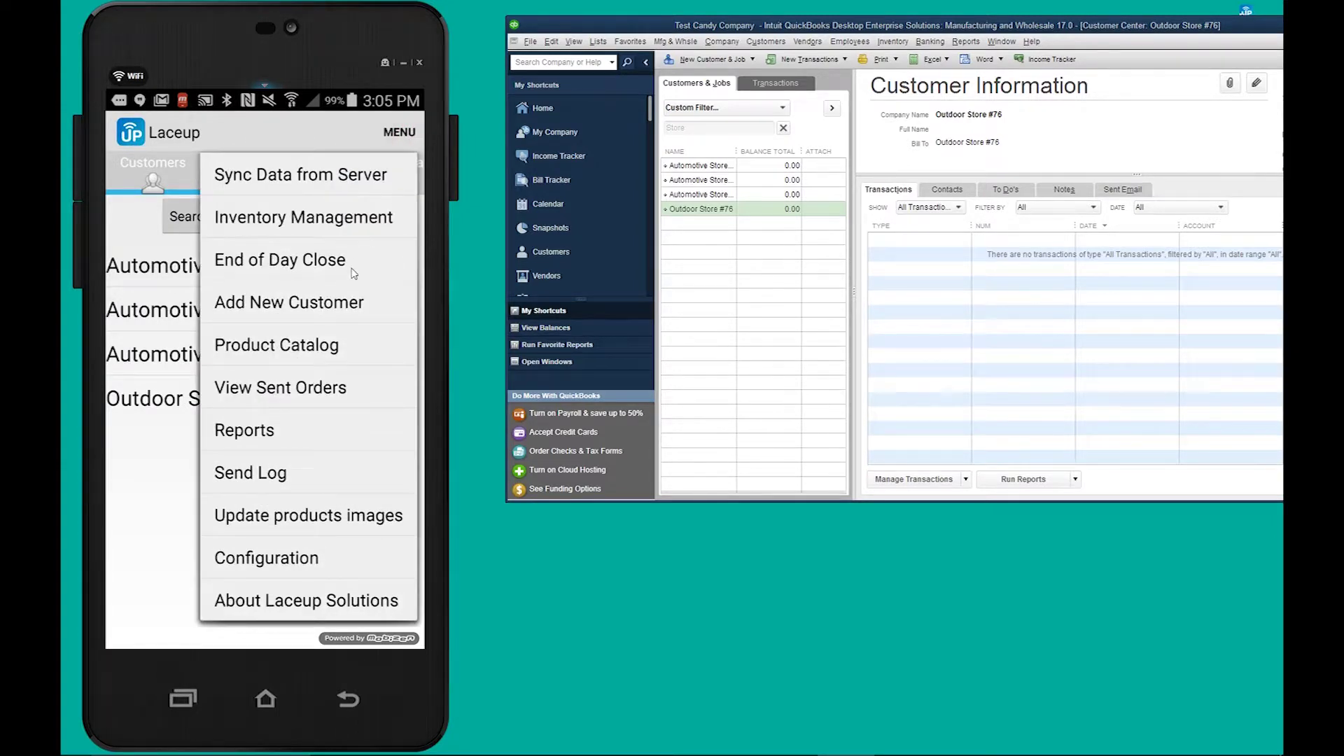
- Run End of Day Close without printed reports and acknowledge the successful transmission
click(258, 263)
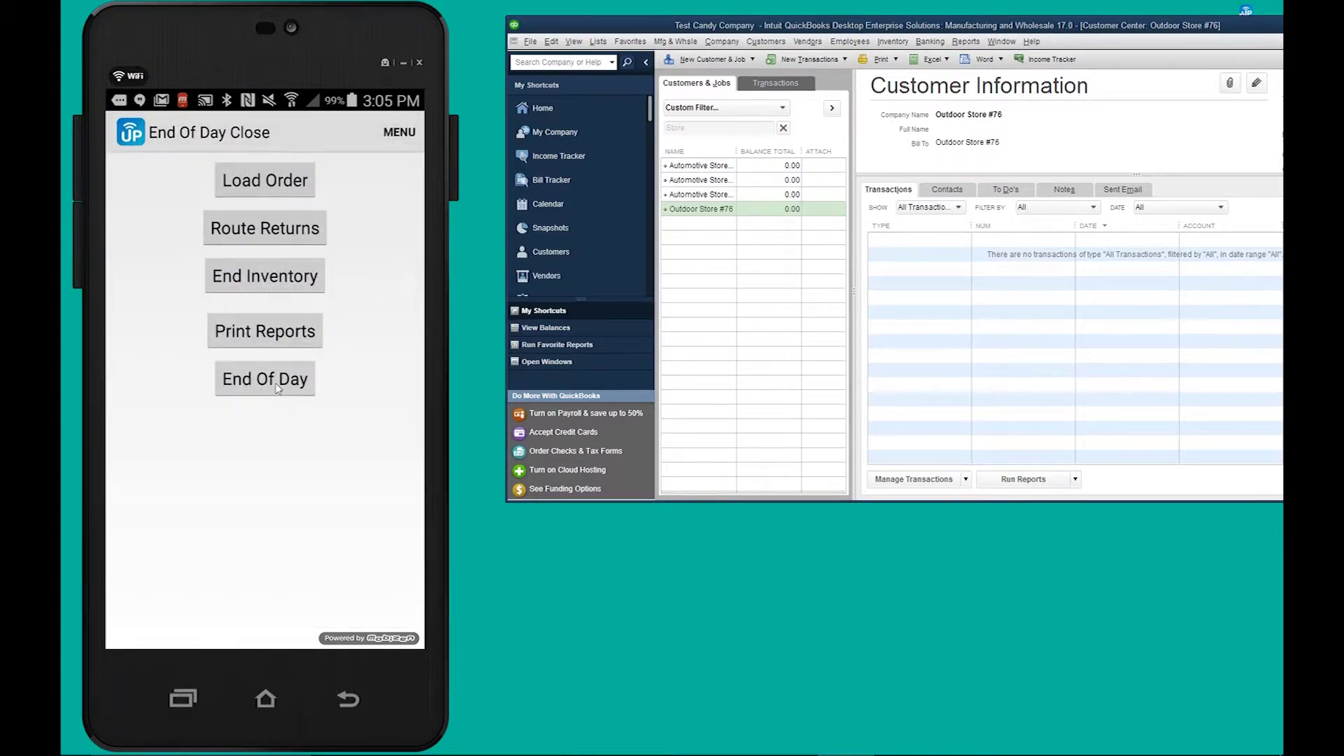
click(277, 387)
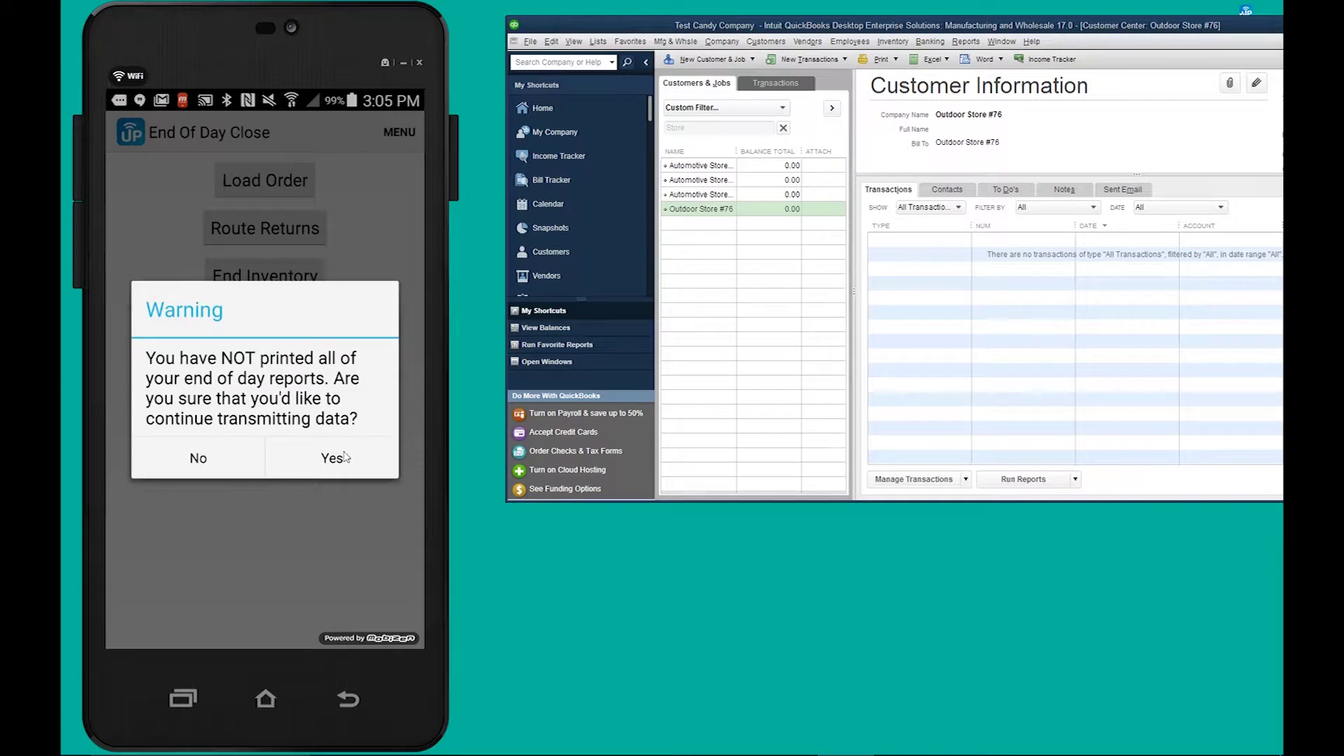
click(345, 456)
click(345, 457)
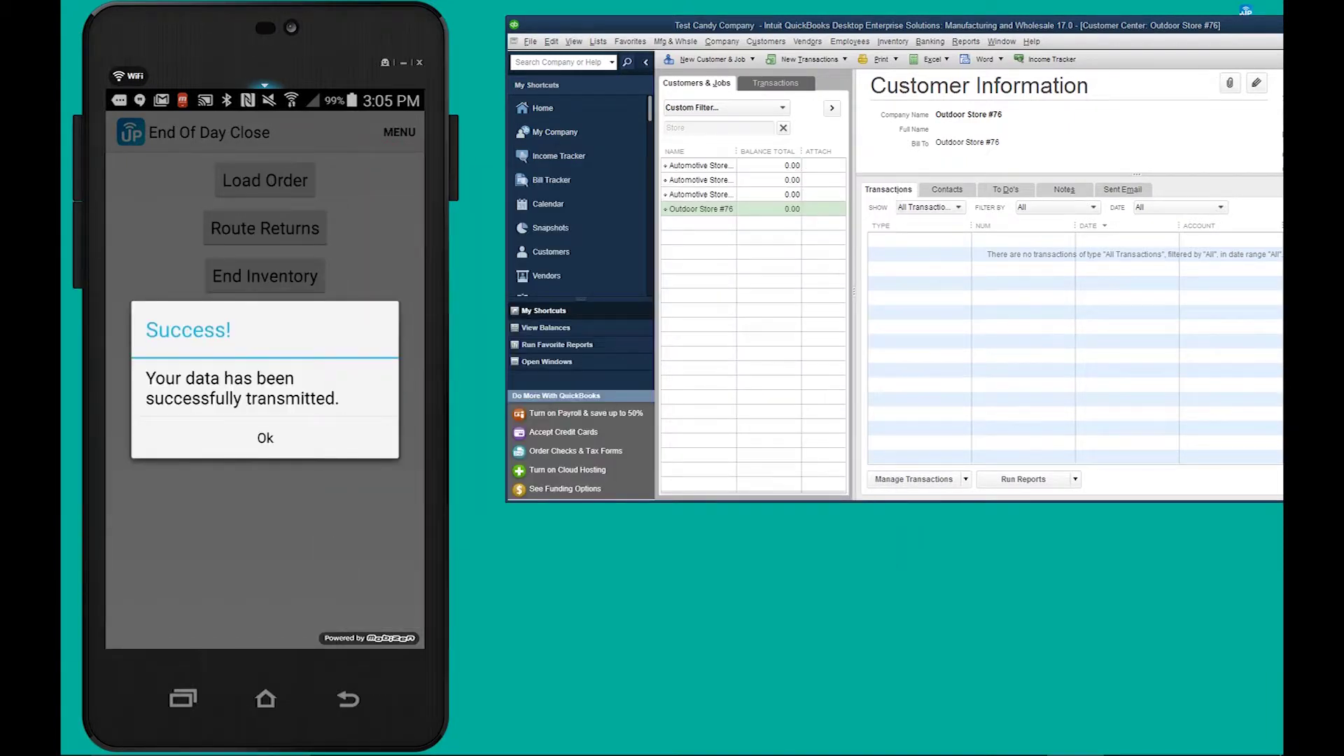
click(326, 432)
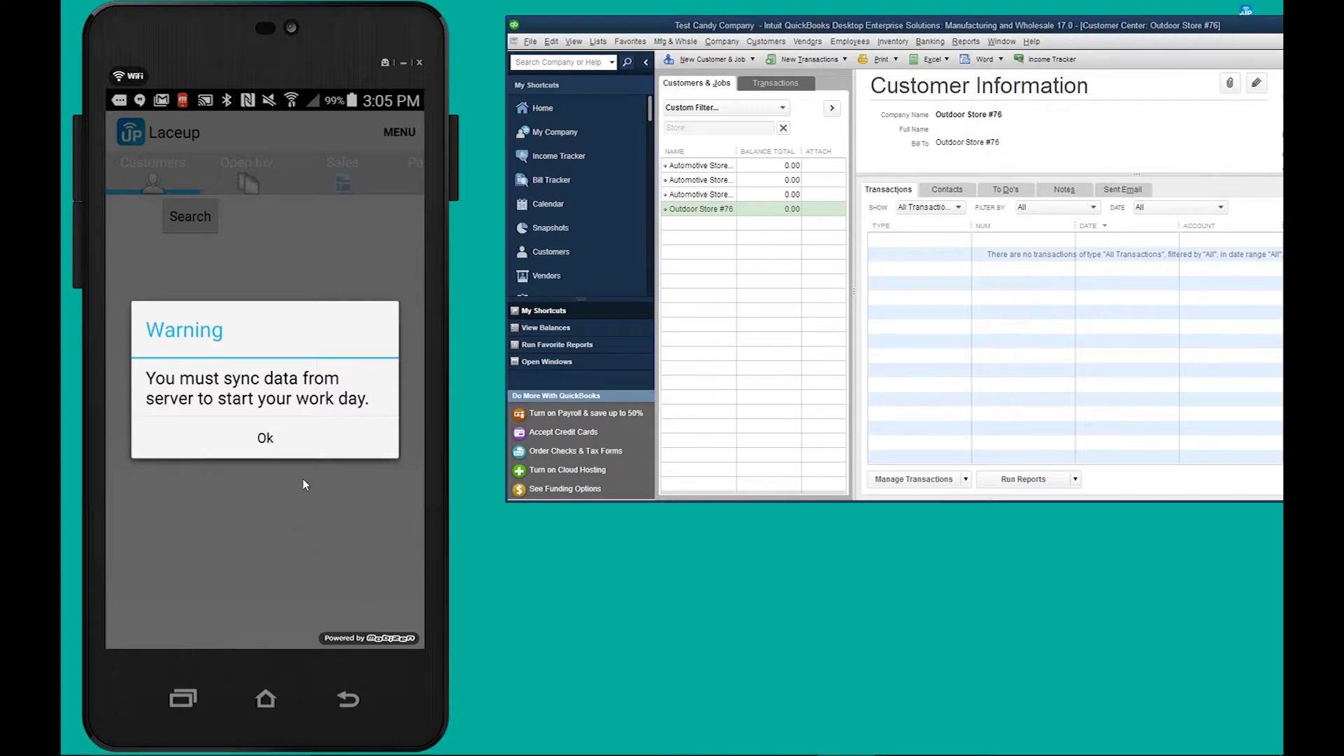
- Dismiss the sync reminder and run Sync Data from Server to reload the customers
click(294, 439)
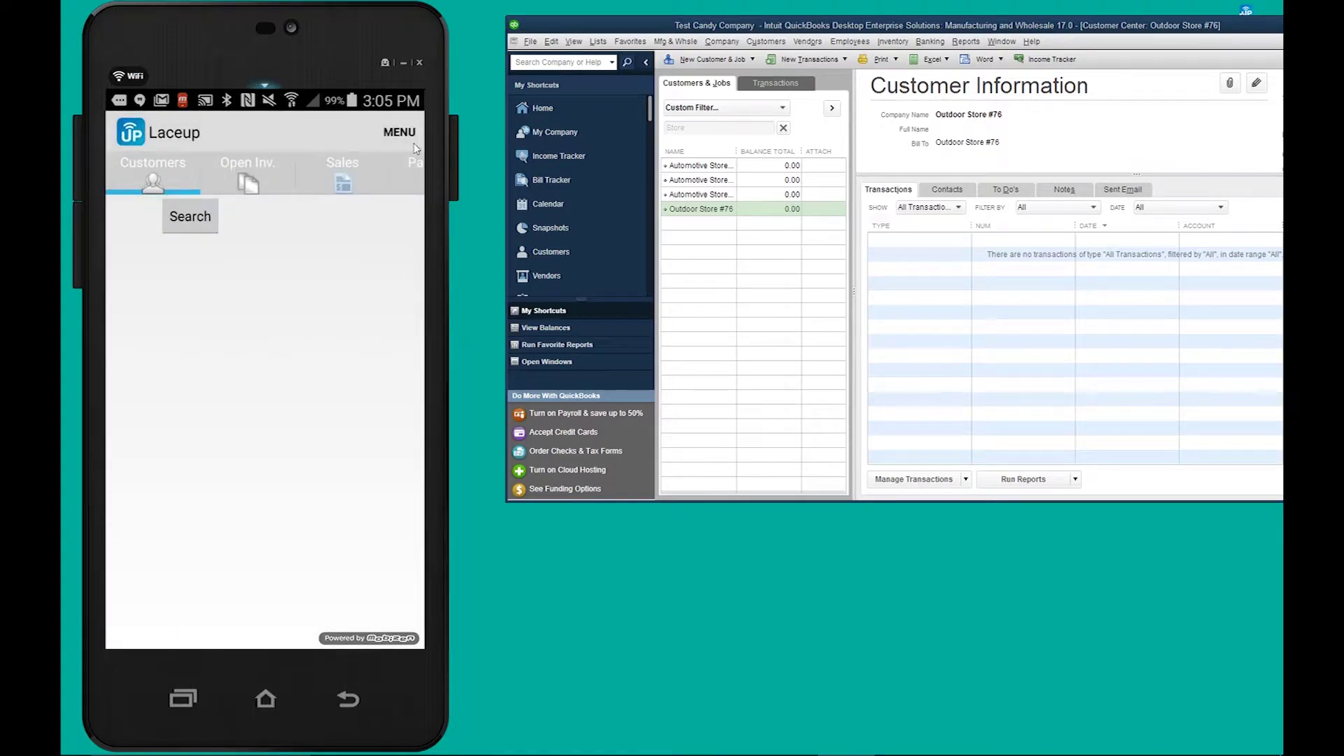
click(411, 142)
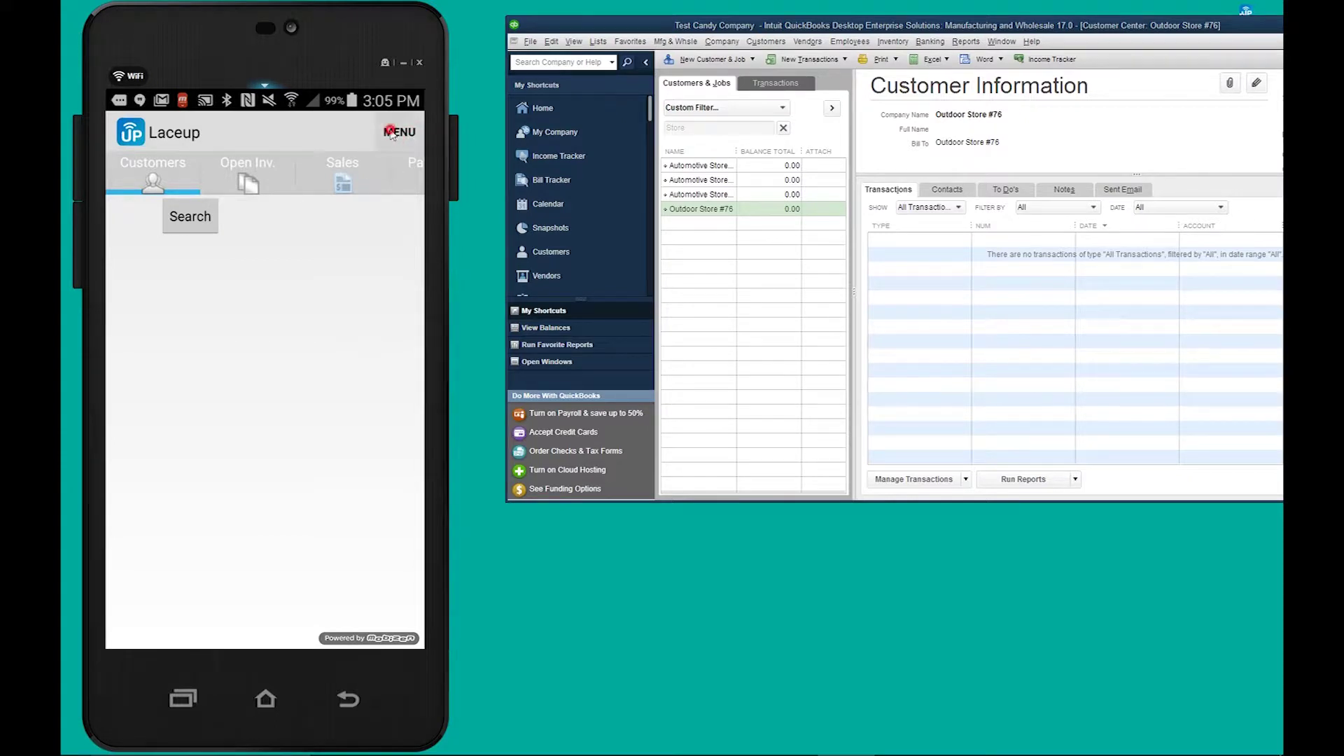
click(321, 182)
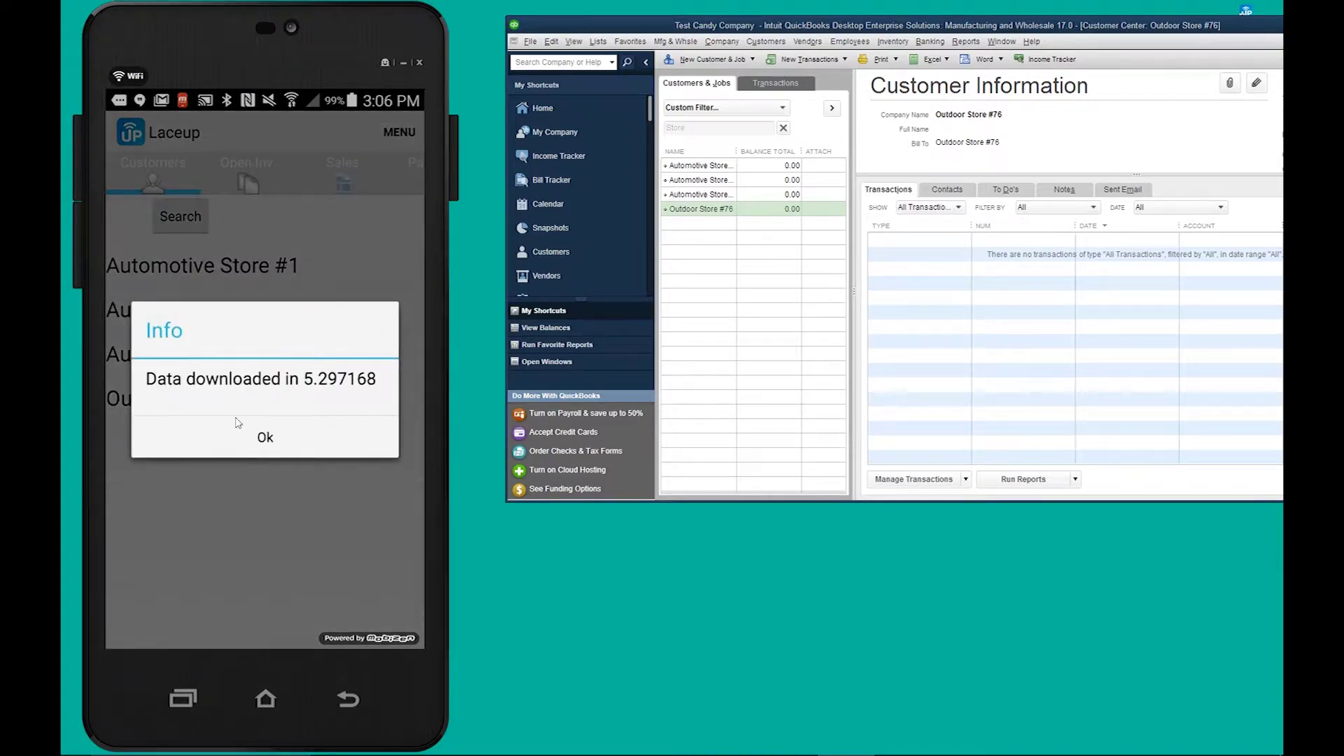
click(229, 443)
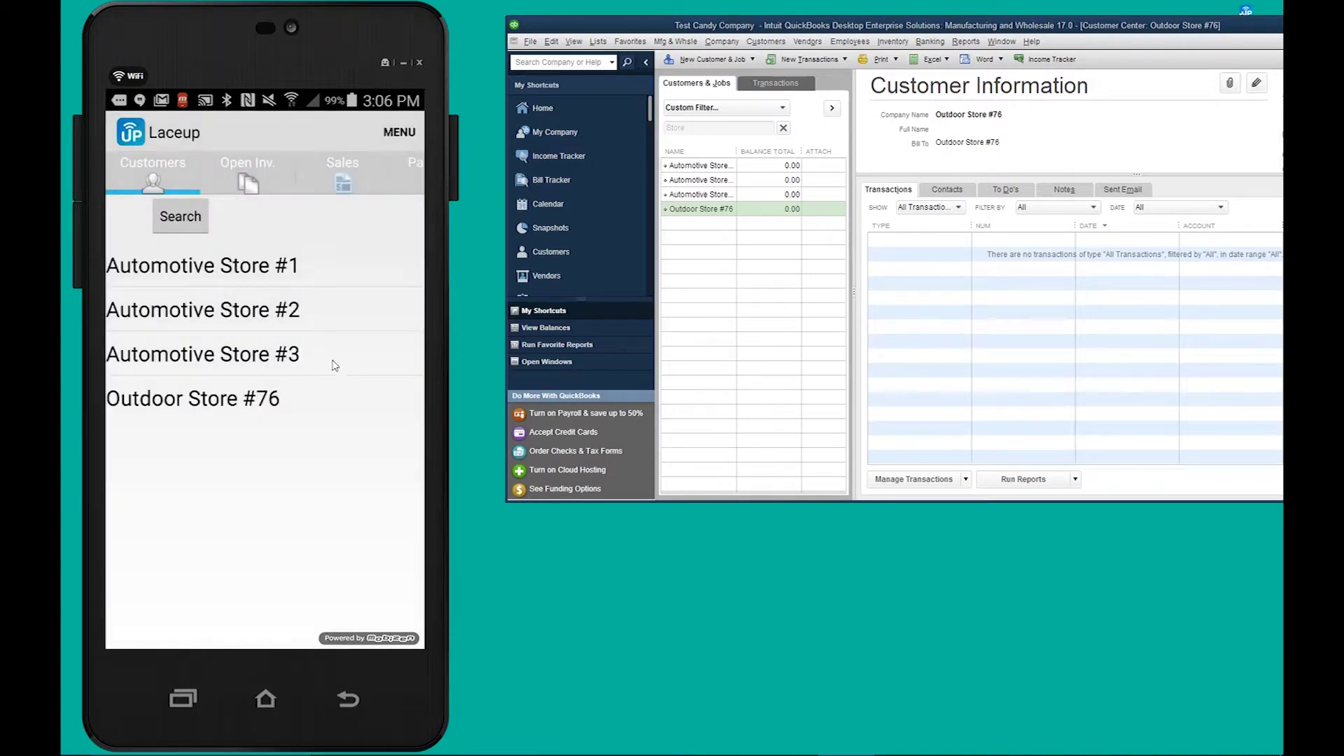
- Clock in again at Automotive Store #1 and show its visit actions menu
click(319, 263)
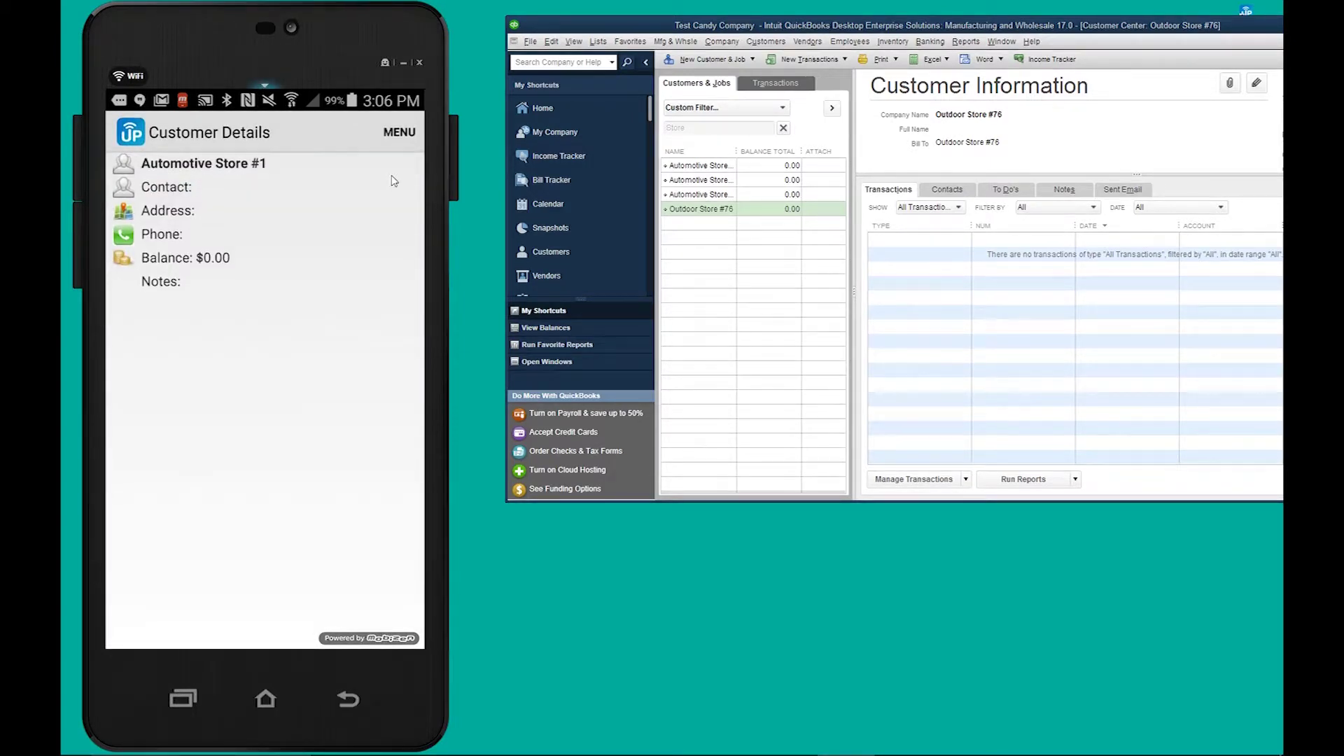
click(399, 133)
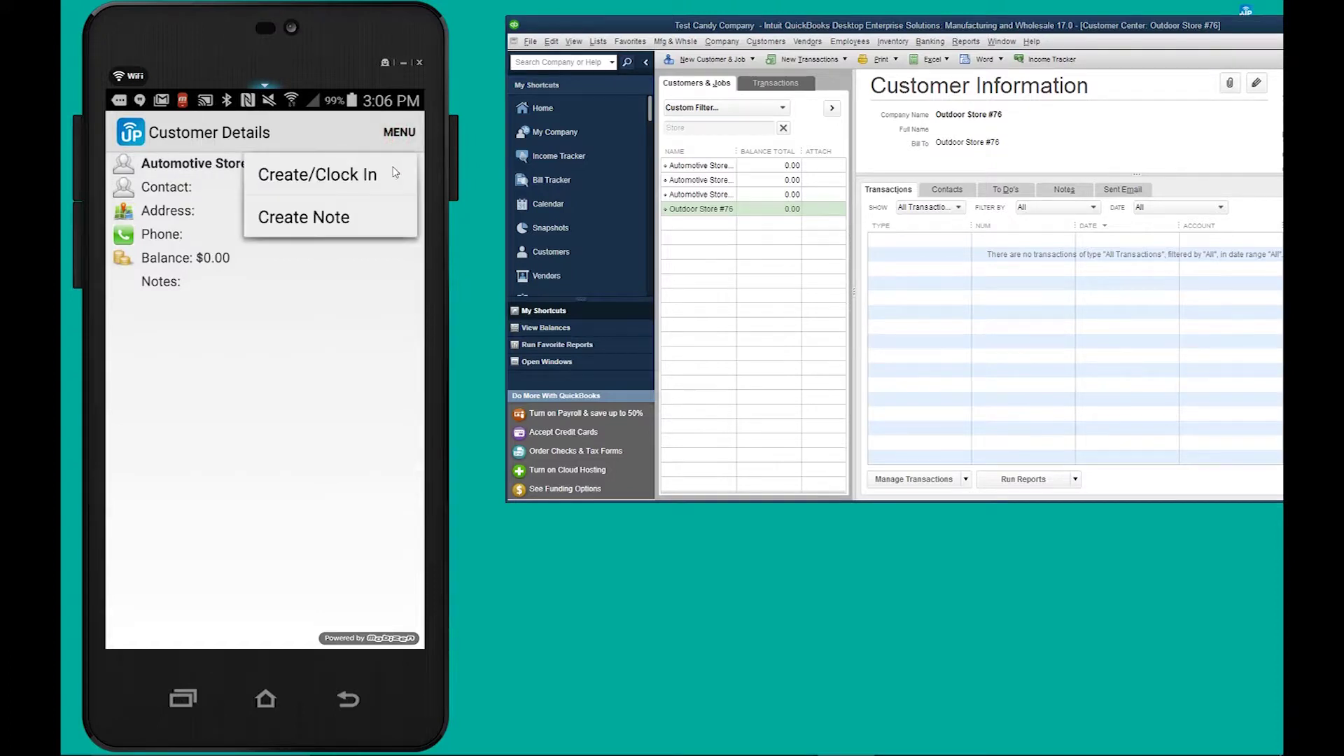
click(389, 175)
click(327, 455)
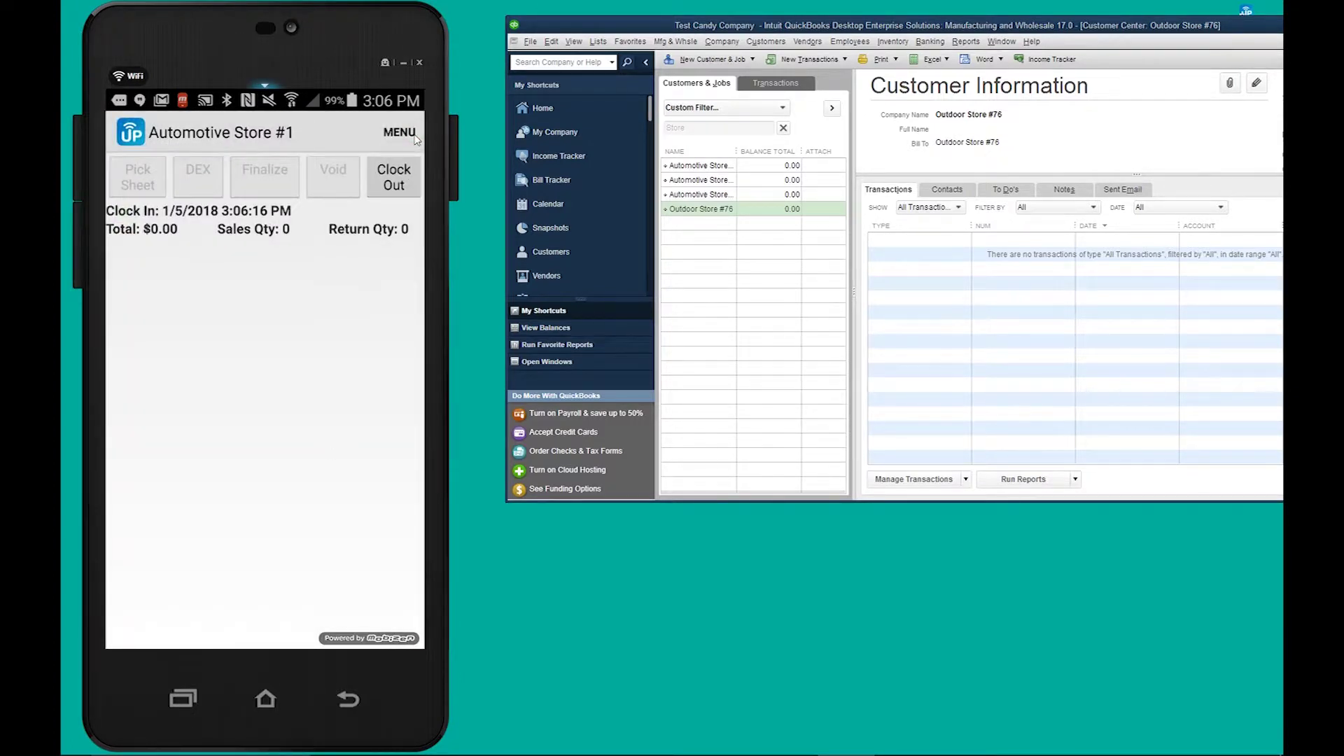
click(402, 136)
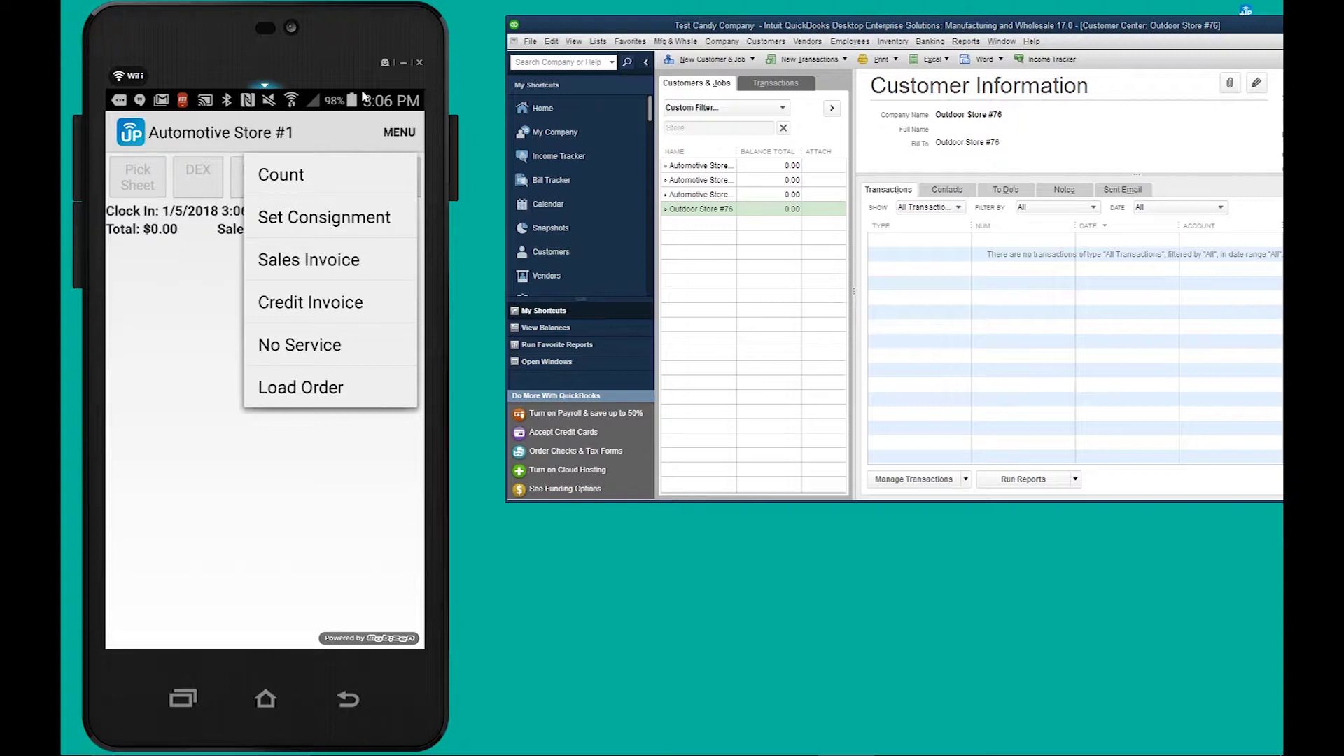
- Count 5 Automotive, 2 Marine and 4 Power Sports Batteries on the consignment
click(345, 182)
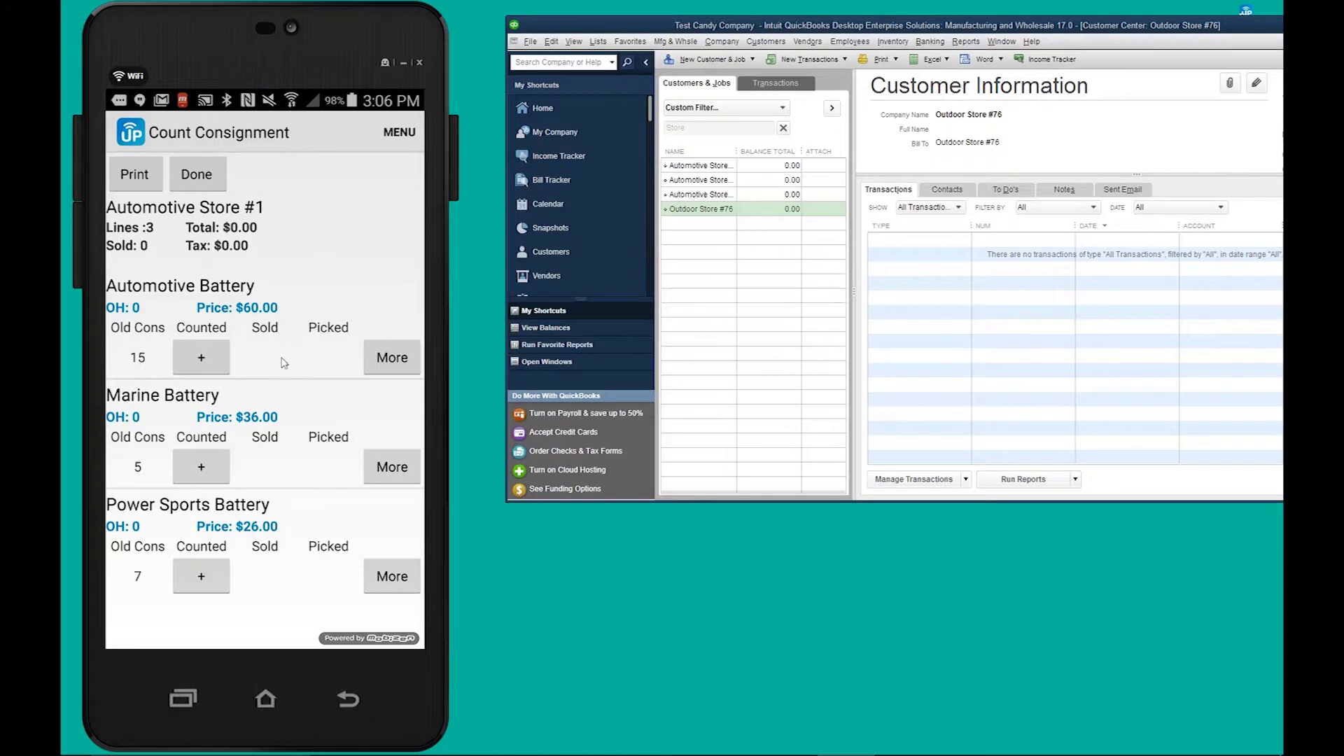
click(203, 358)
click(225, 508)
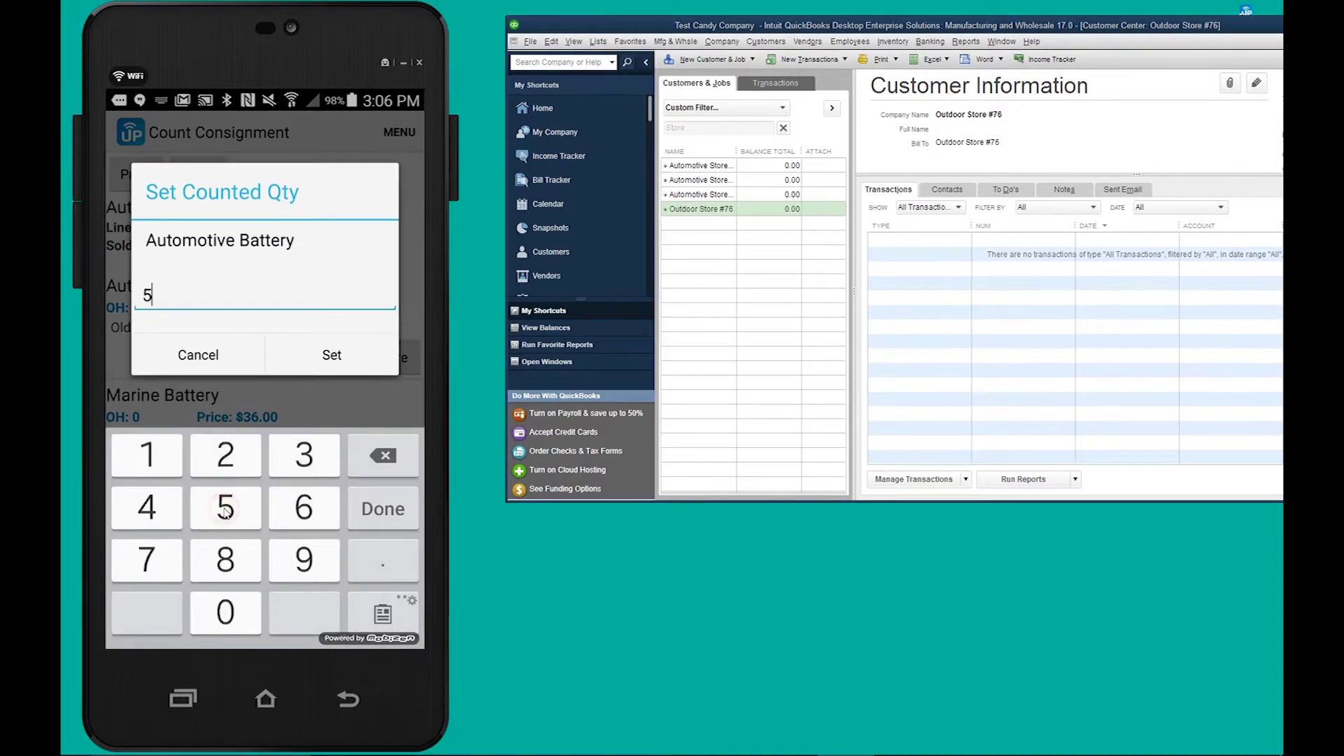
click(317, 363)
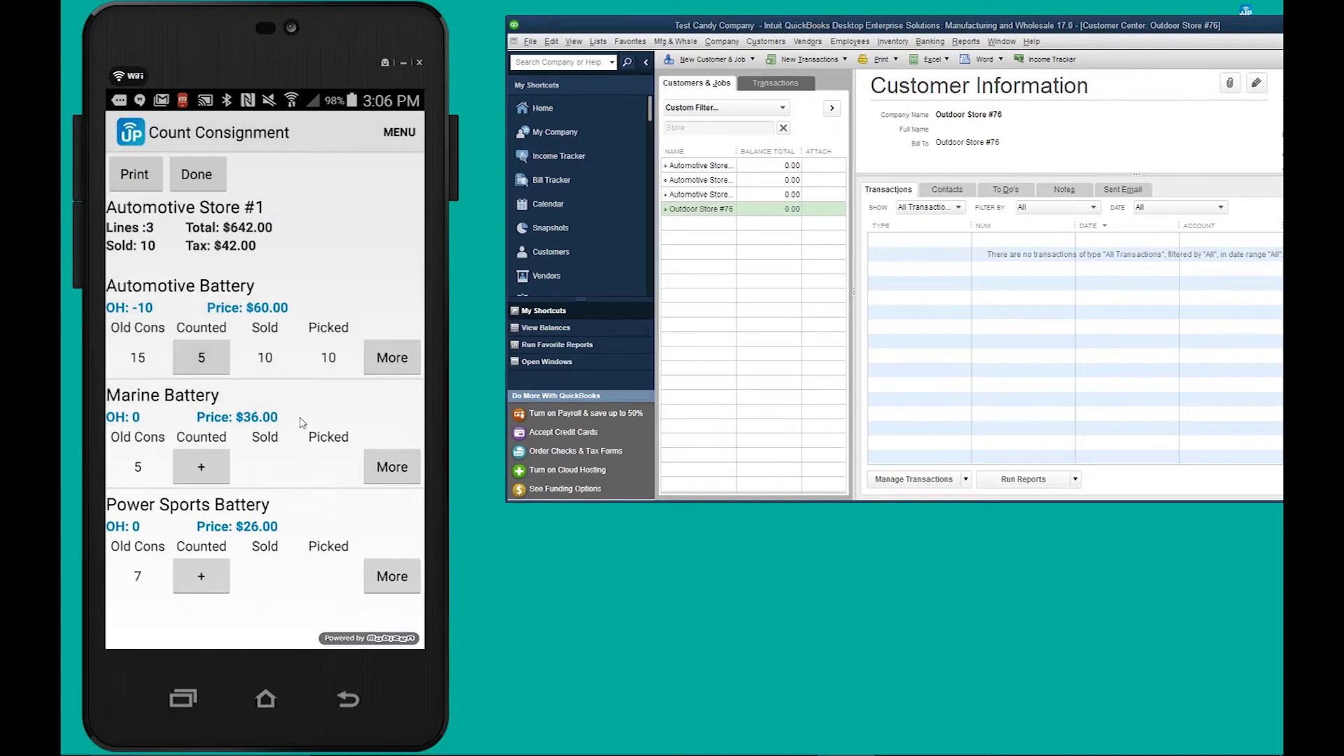
click(202, 467)
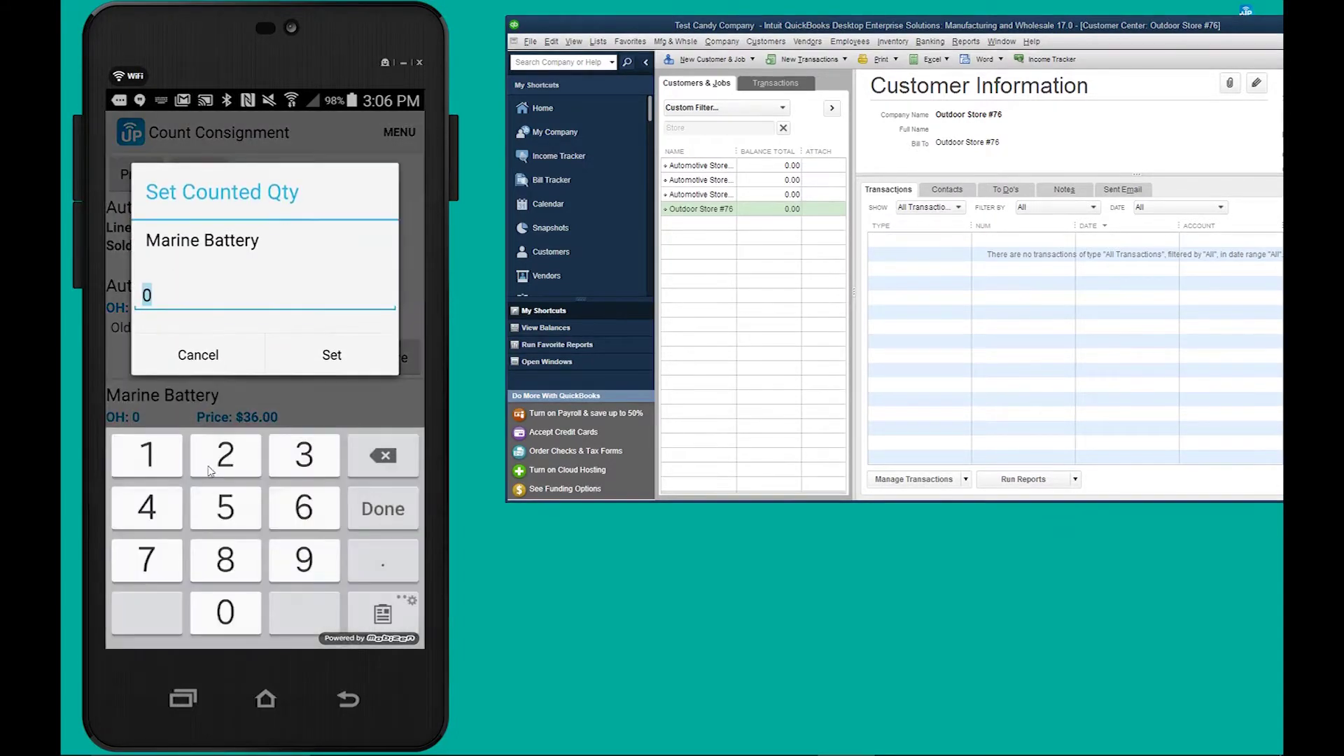
click(224, 455)
click(327, 356)
click(211, 579)
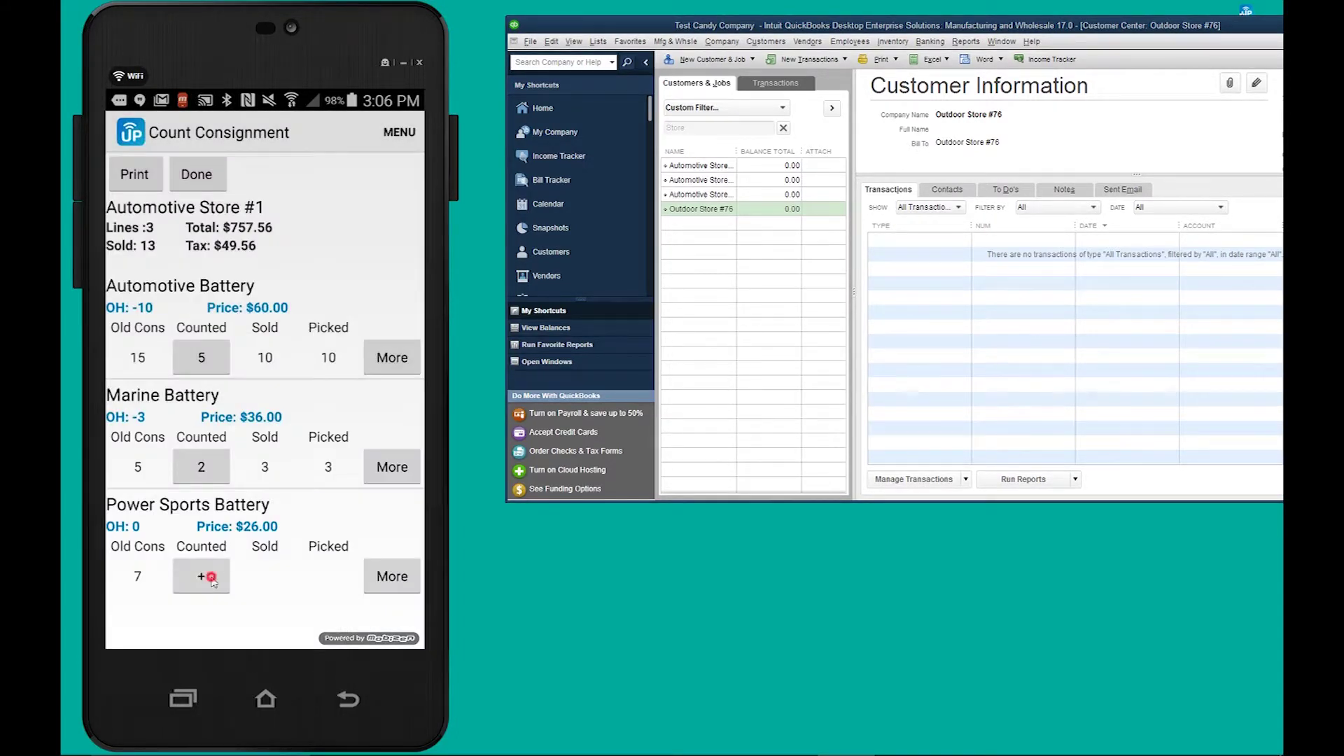
click(155, 519)
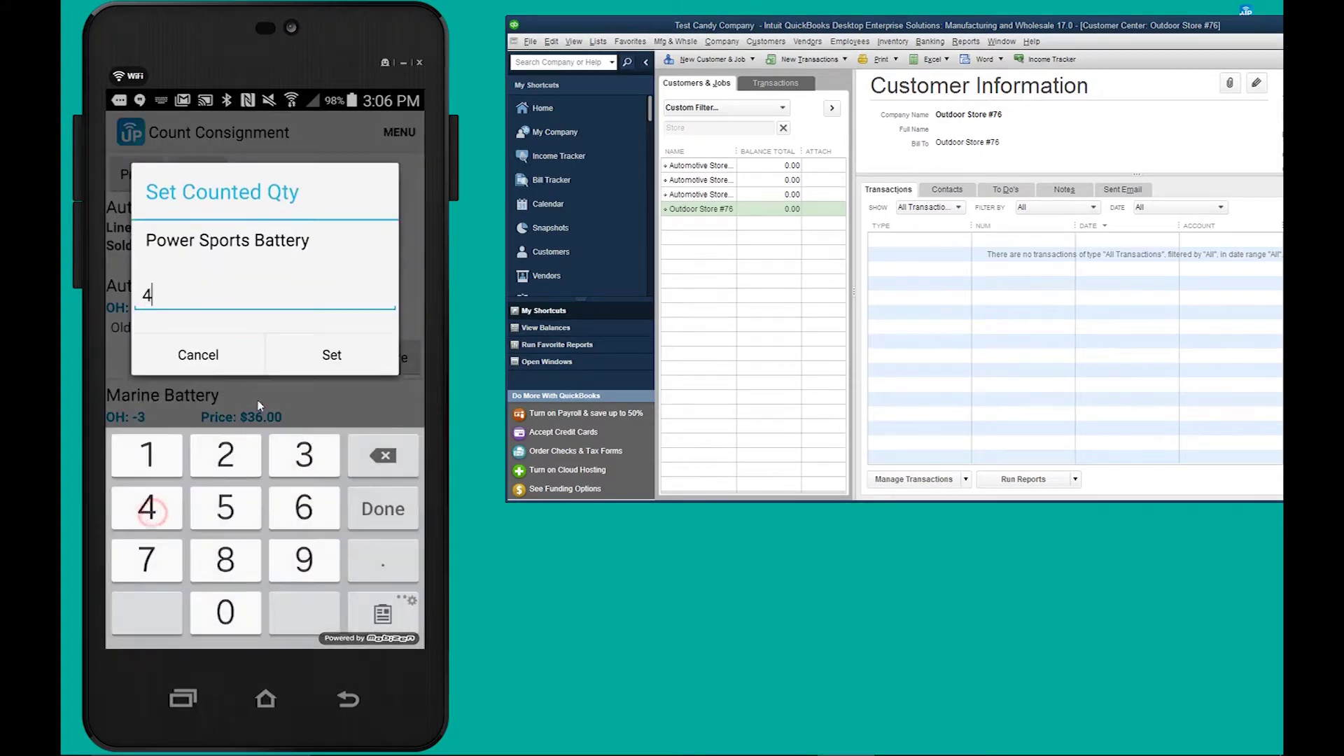
click(292, 354)
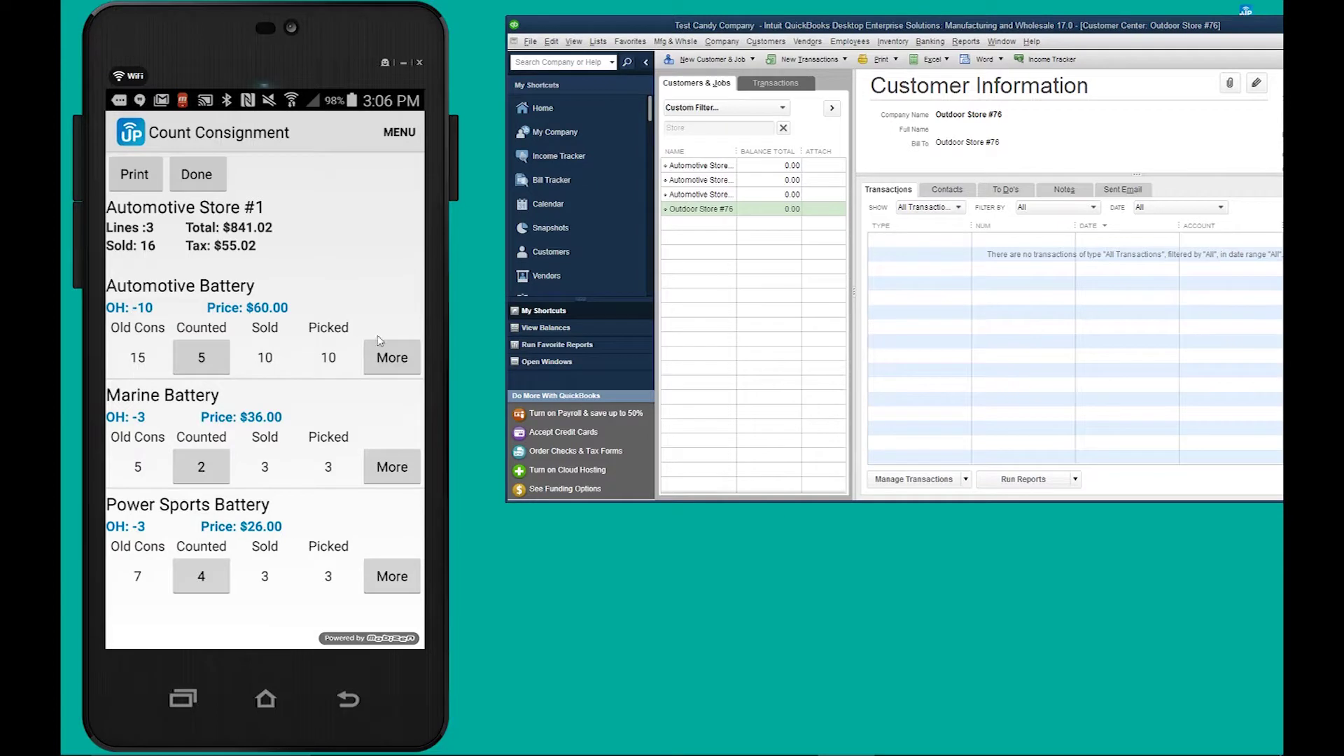
- Check more options for Automotive Battery, cancel without changes, and finish the count
click(371, 360)
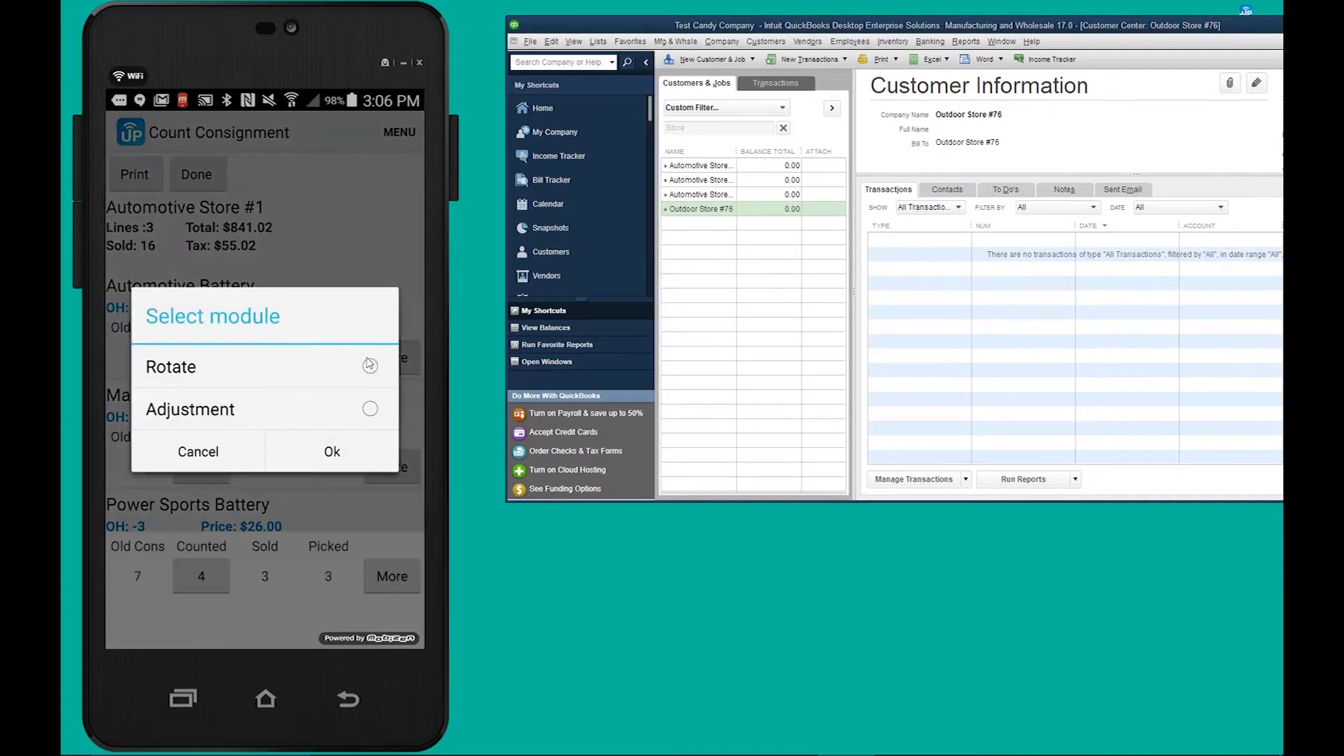
click(199, 456)
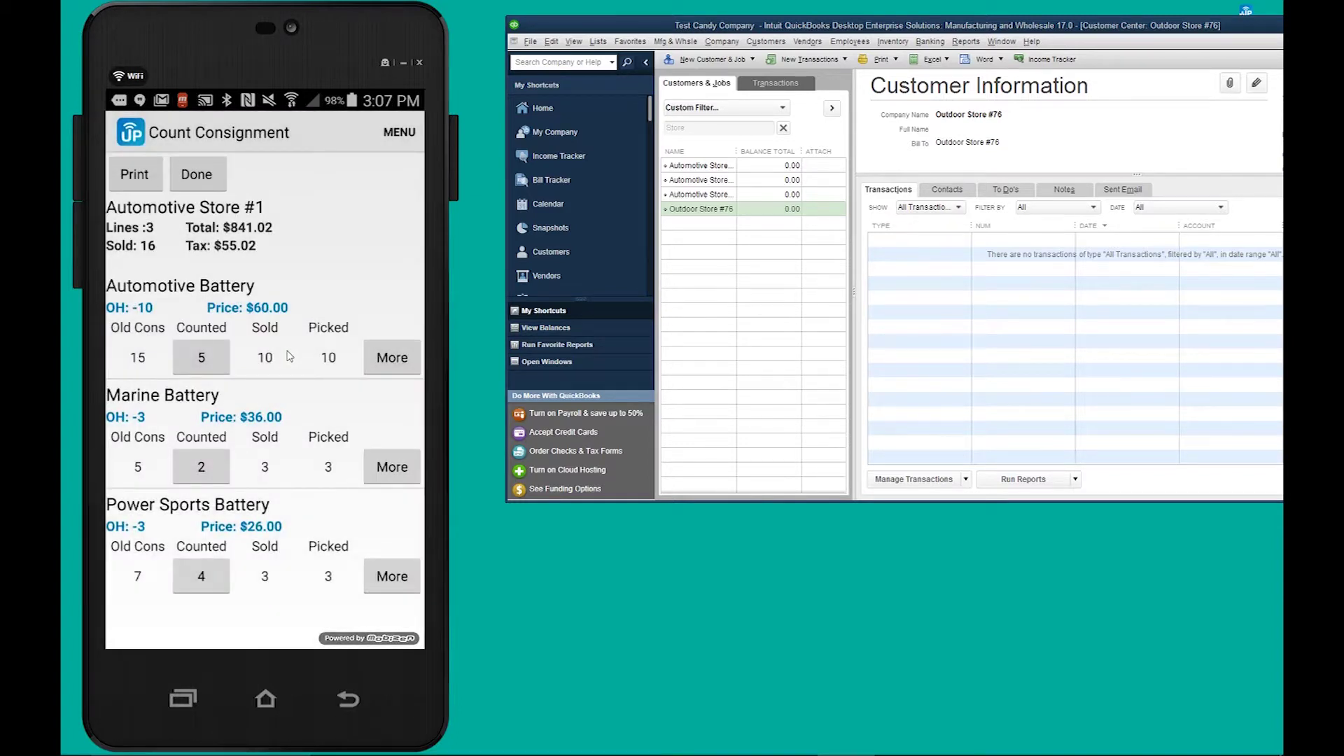
click(200, 183)
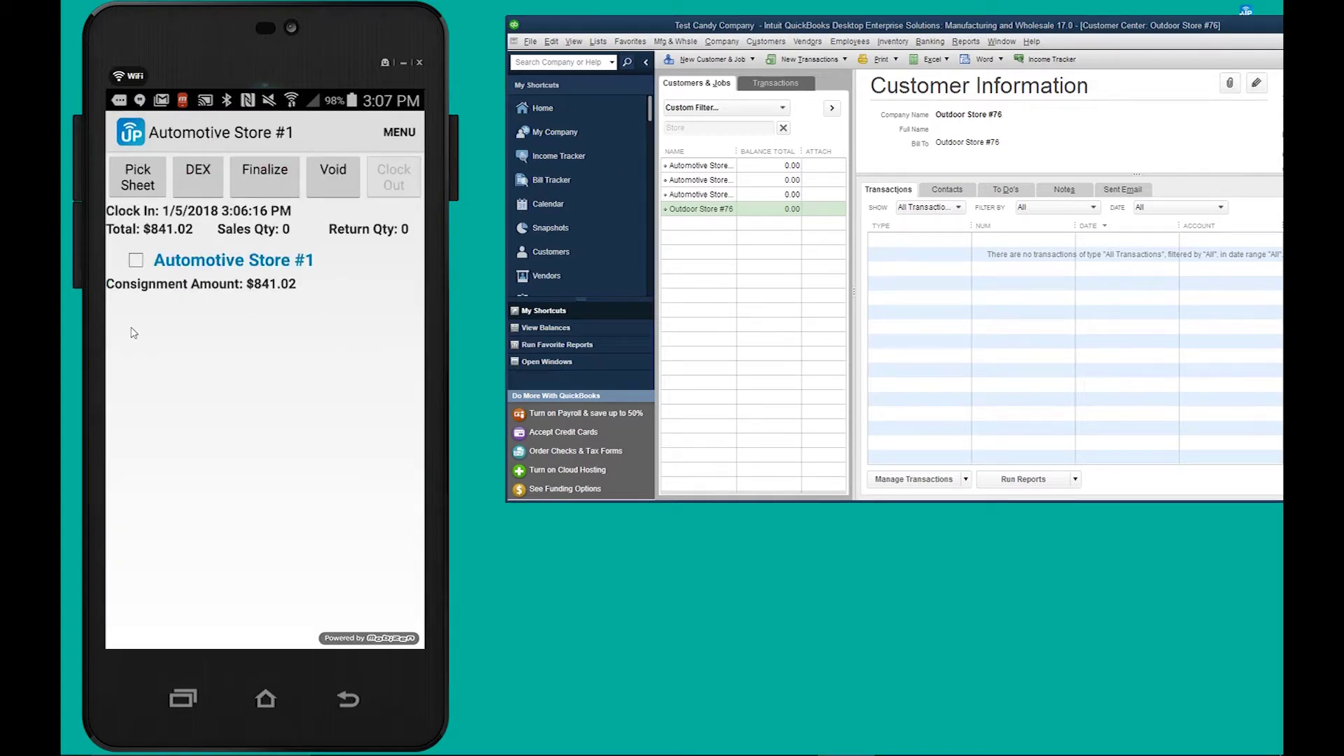
- Finalize the Automotive Store #1 consignment with a captured customer signature
click(136, 260)
click(267, 180)
click(308, 440)
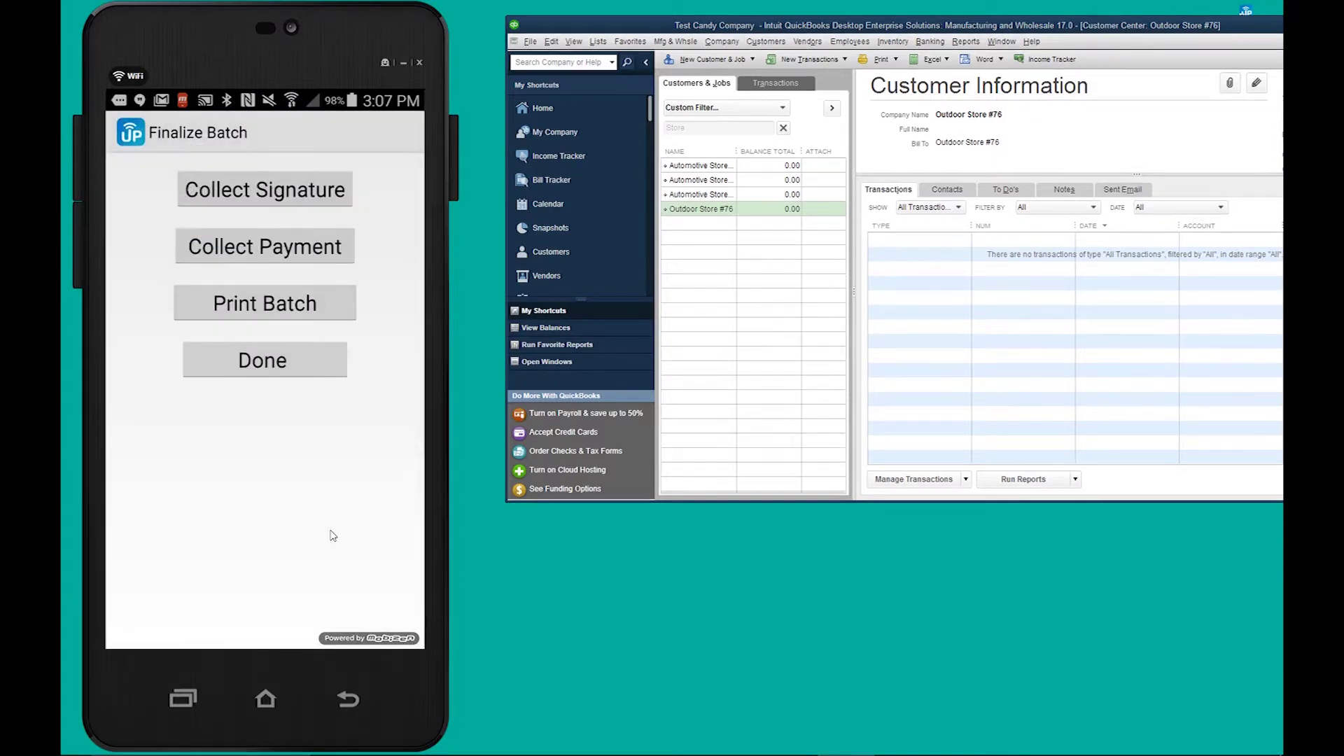
click(277, 189)
mouse_move(189, 351)
mouse_down()
mouse_move(248, 301)
mouse_move(312, 315)
mouse_move(316, 347)
mouse_up()
click(205, 174)
- Print the finalized batch as 1 copy without collecting payment
click(268, 252)
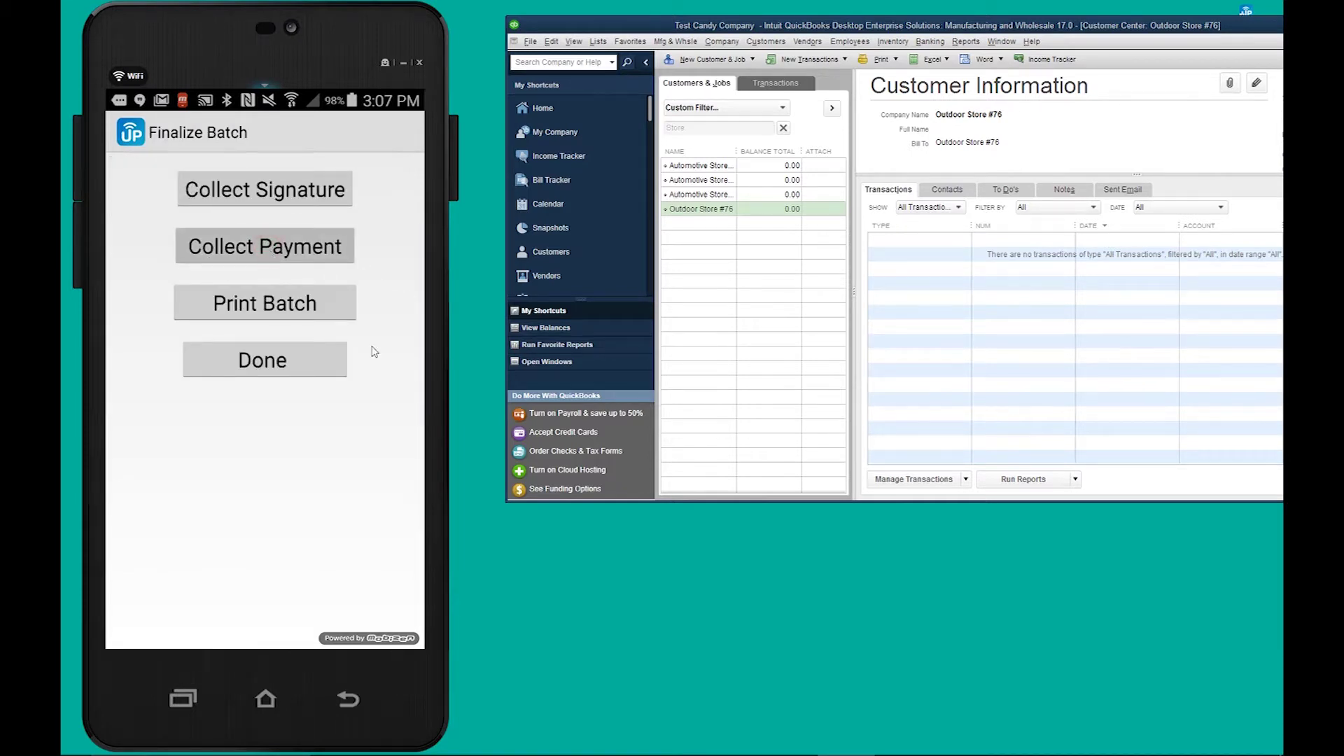
click(282, 304)
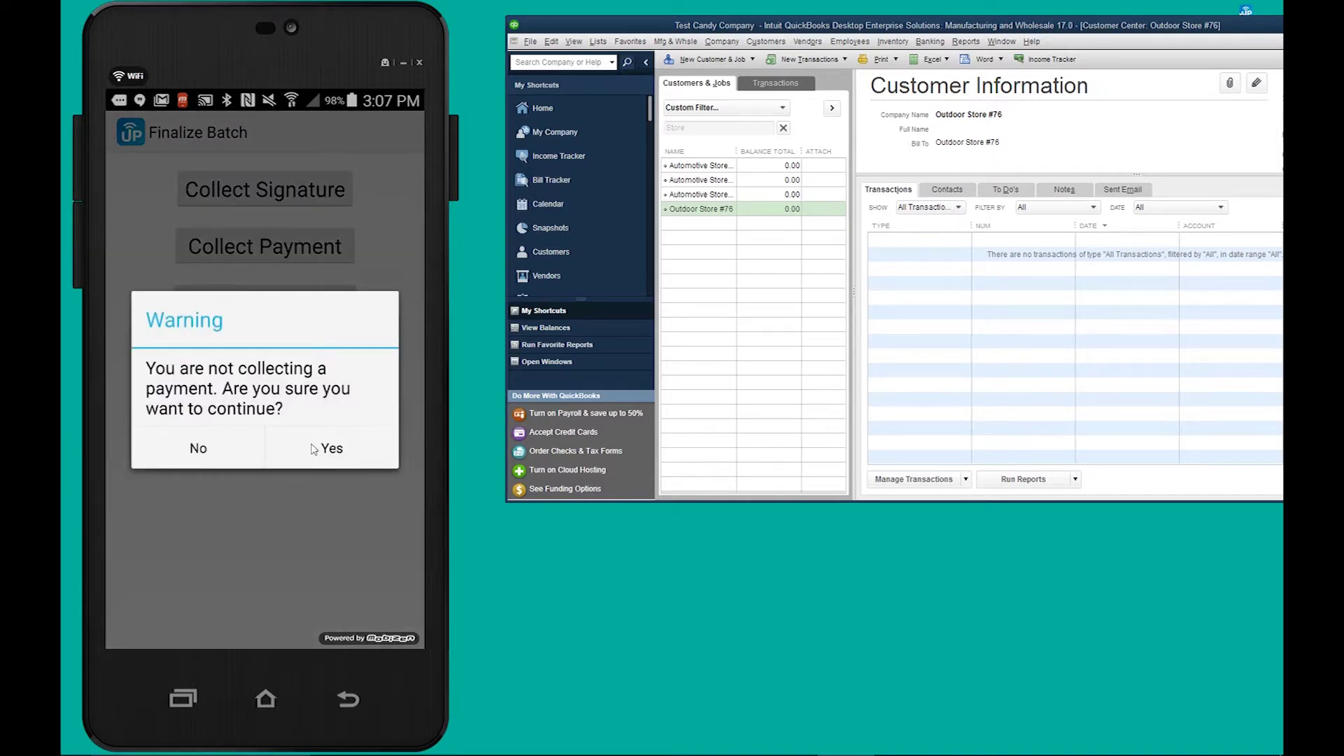
click(313, 448)
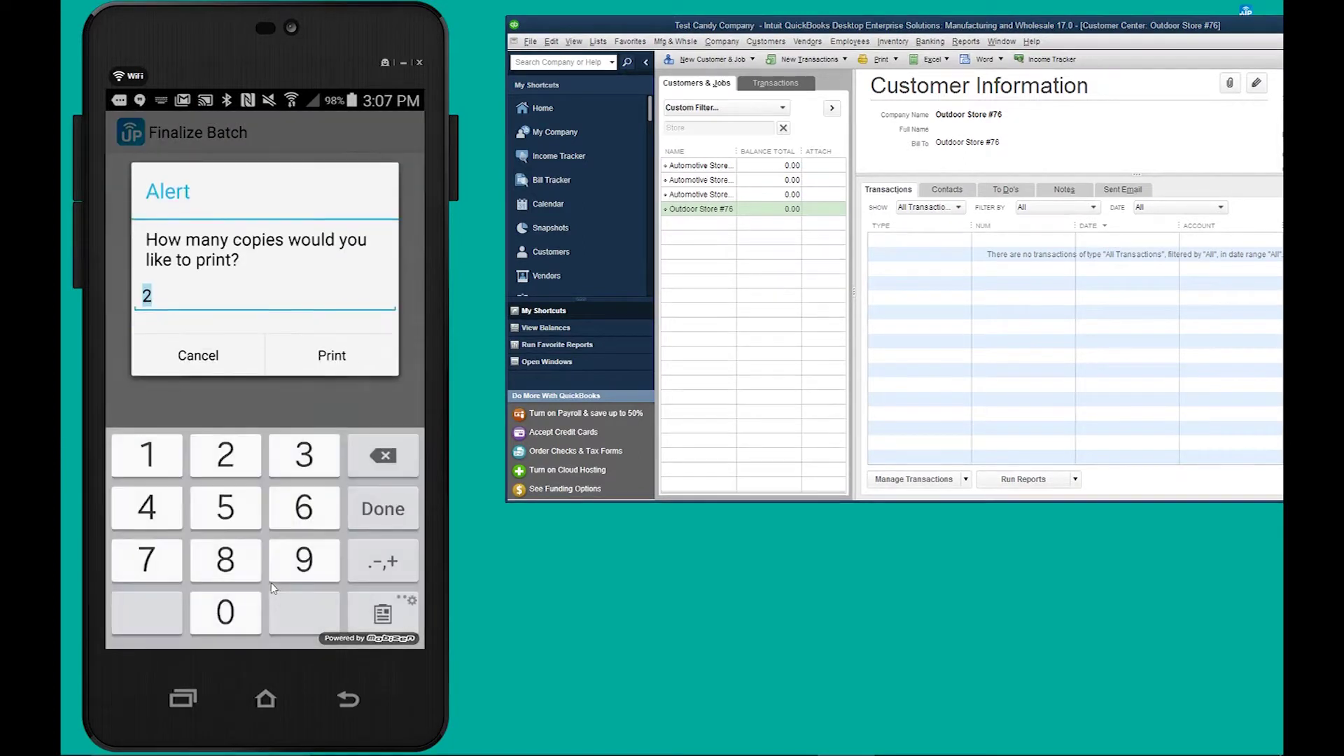
click(147, 467)
click(352, 361)
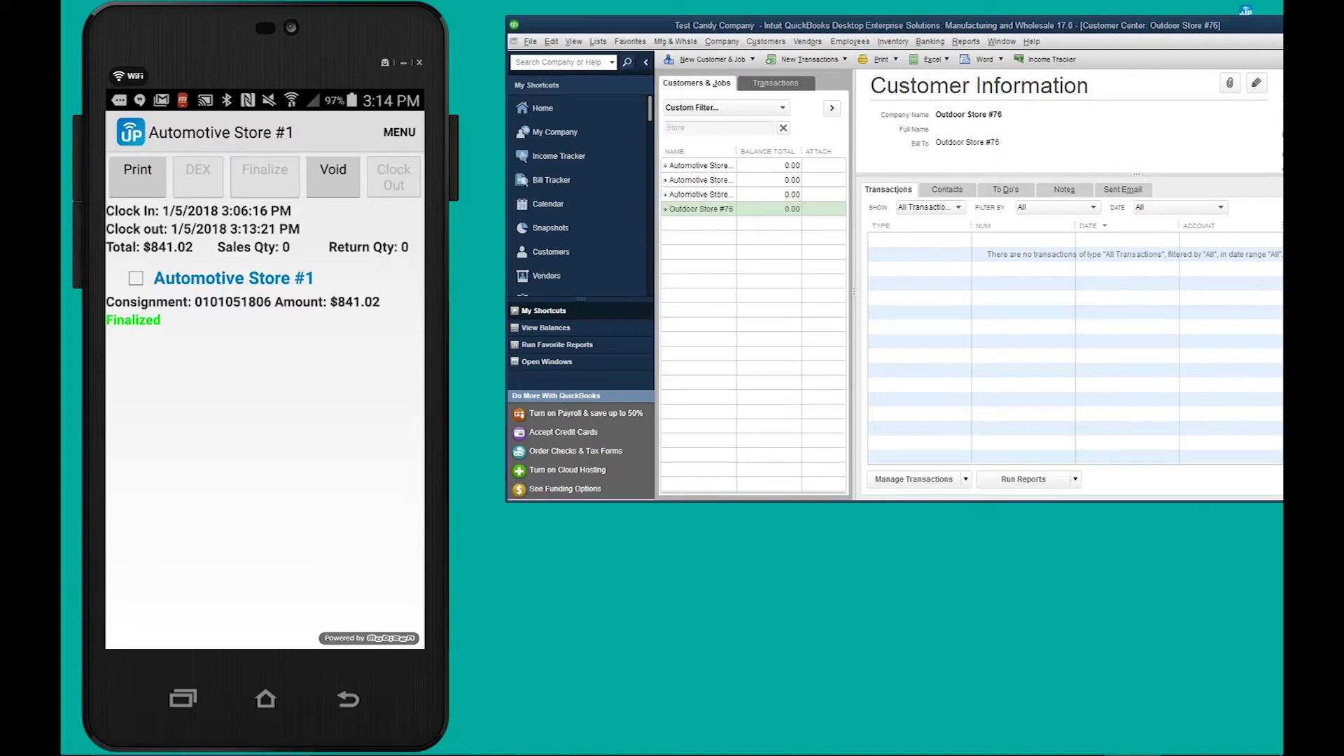
- Choose the printer, return to the customer list, and bring up the main menu
click(138, 347)
click(348, 700)
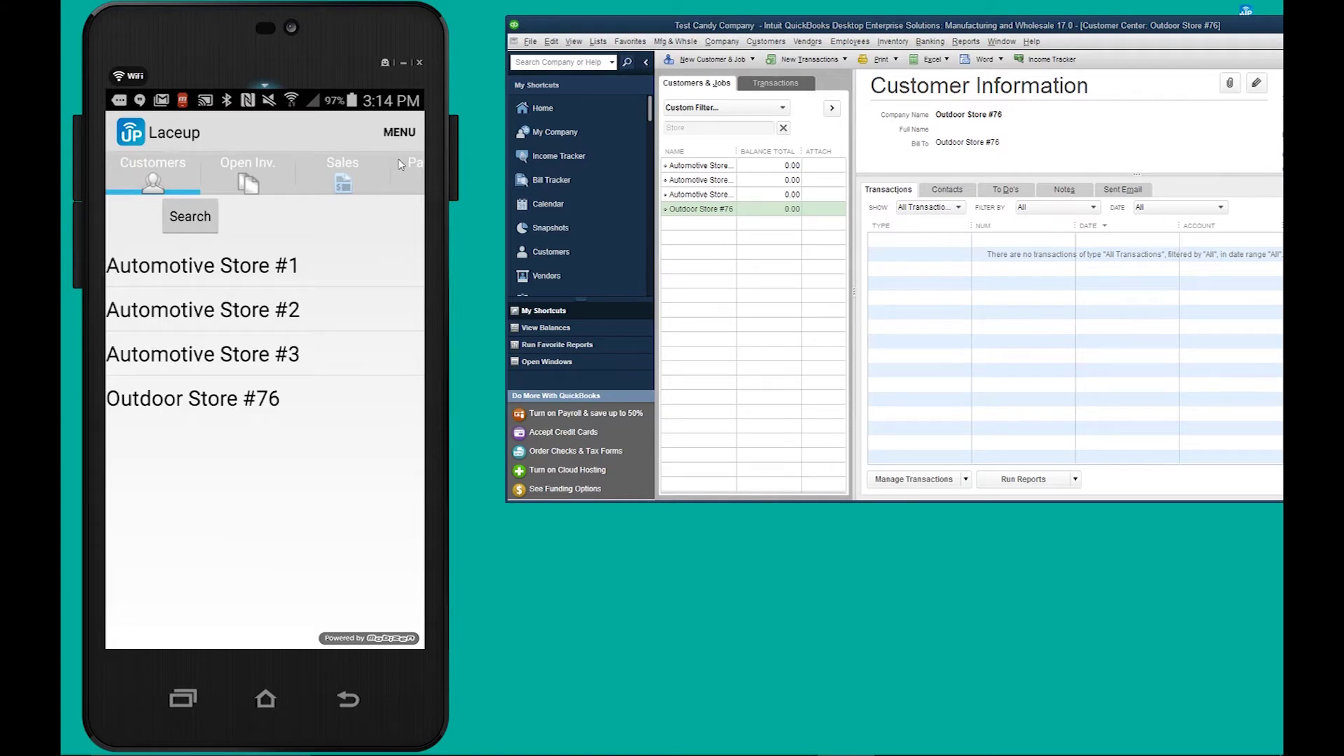
click(401, 134)
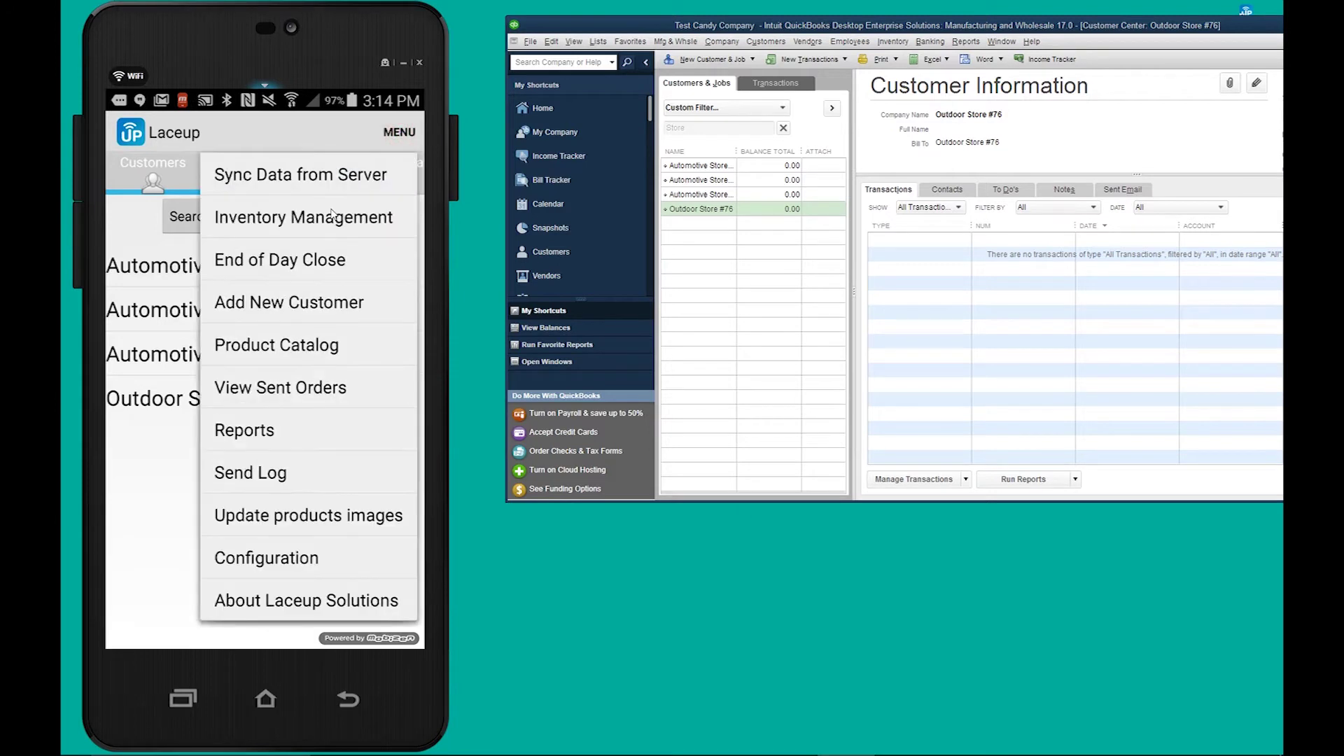
- Run End of Day Close again, transmitting the data without printing reports
click(305, 261)
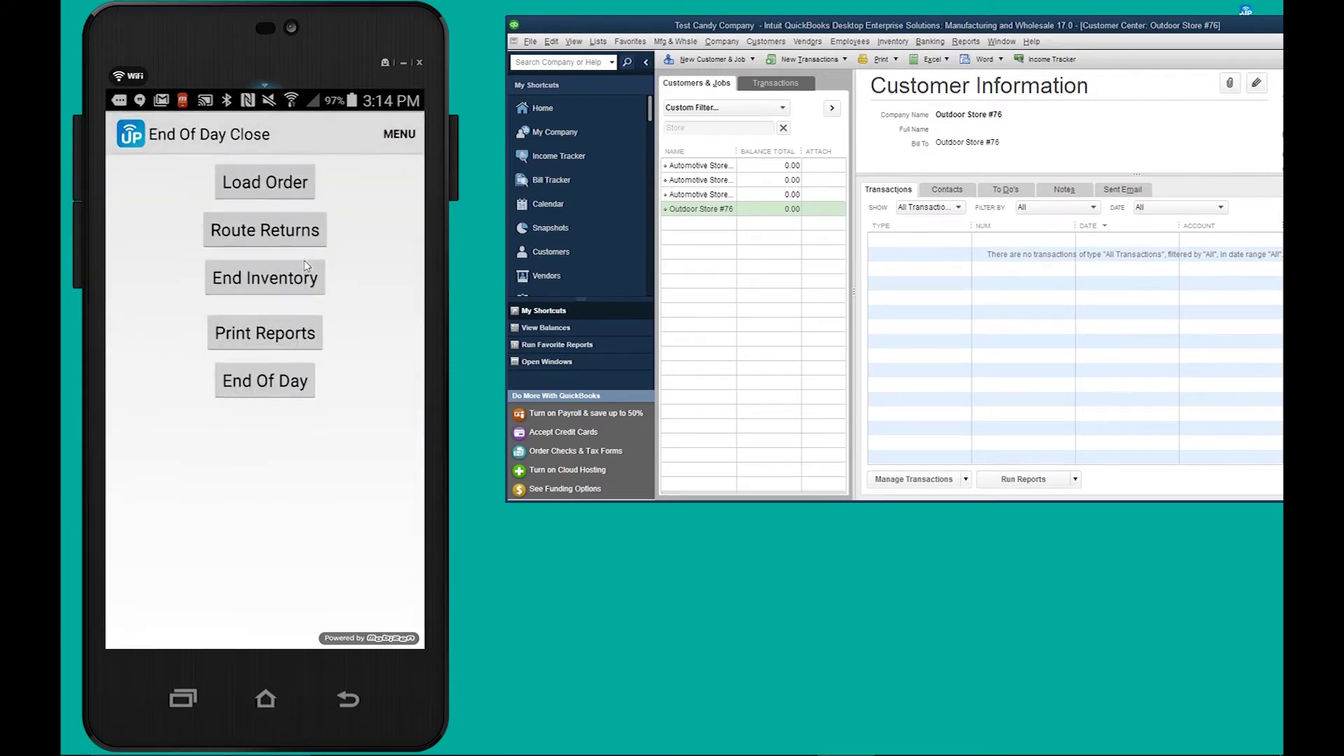
click(285, 396)
click(335, 455)
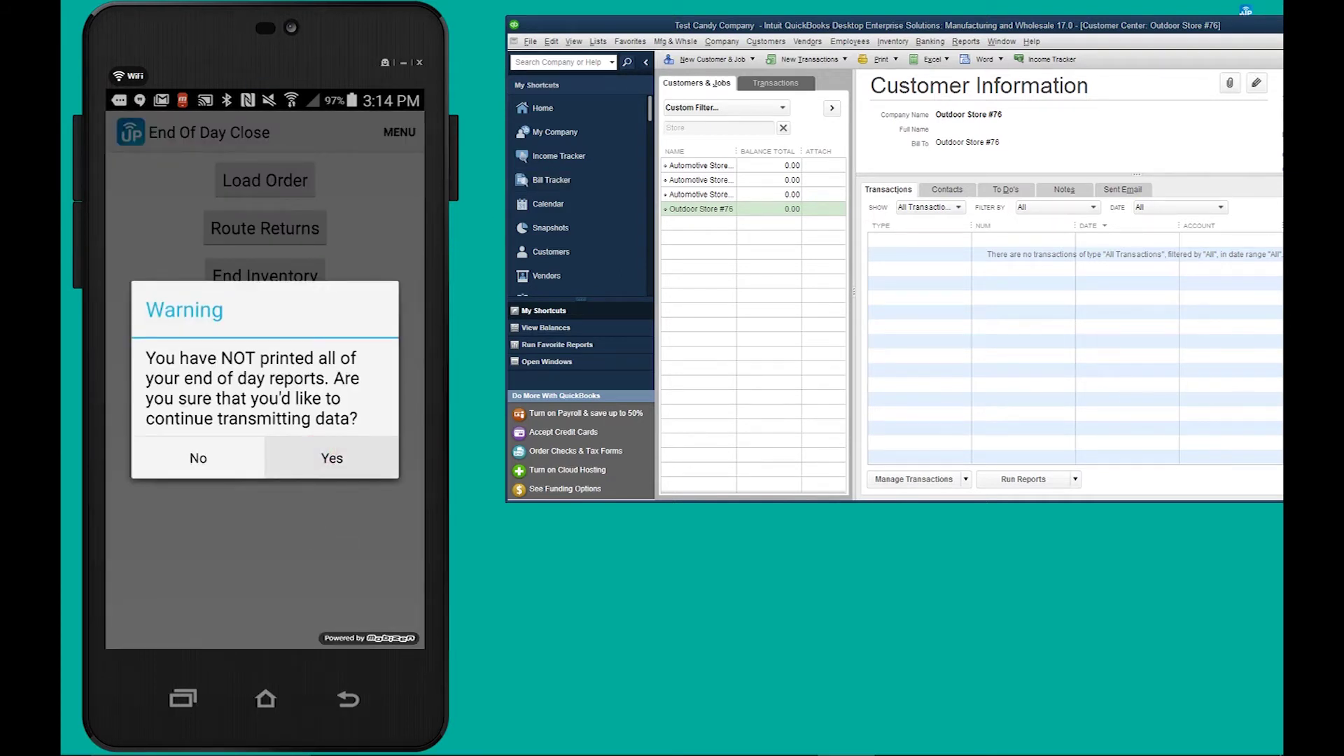
scroll(945, 280, down, 3)
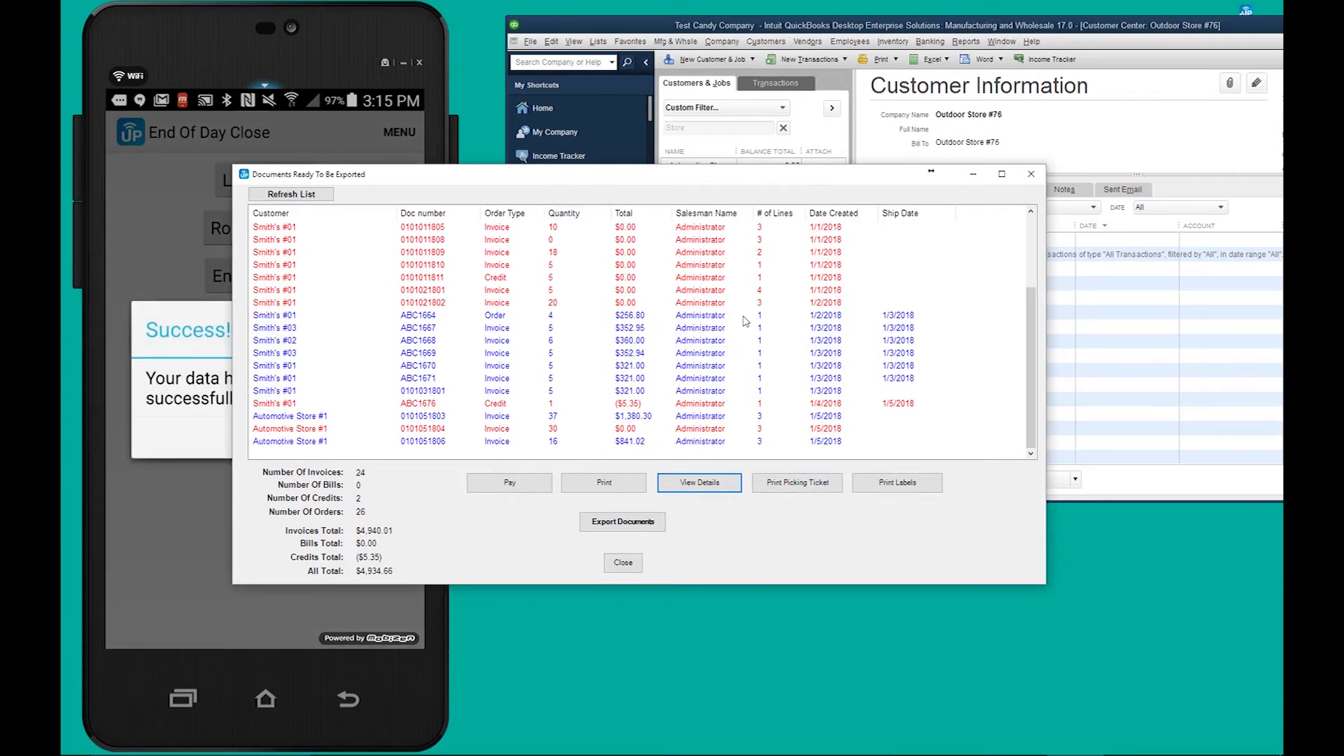
click(637, 441)
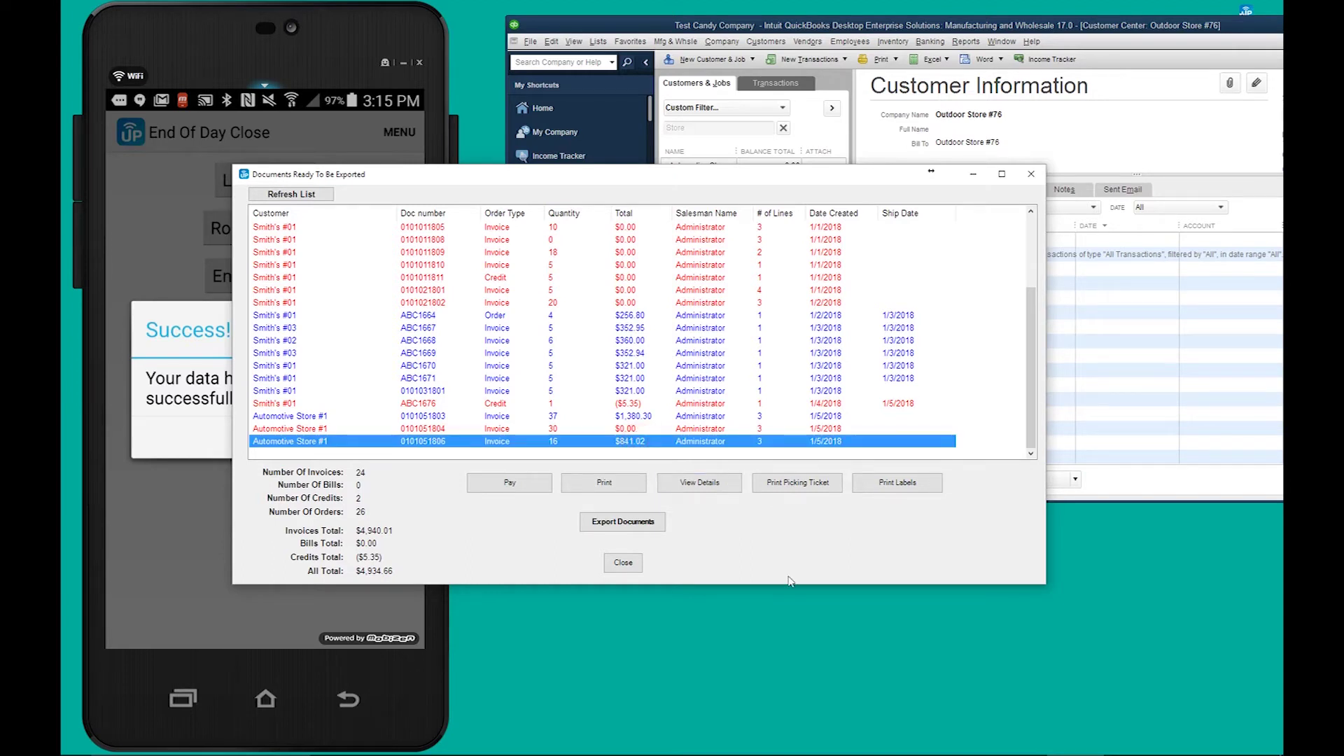
click(641, 523)
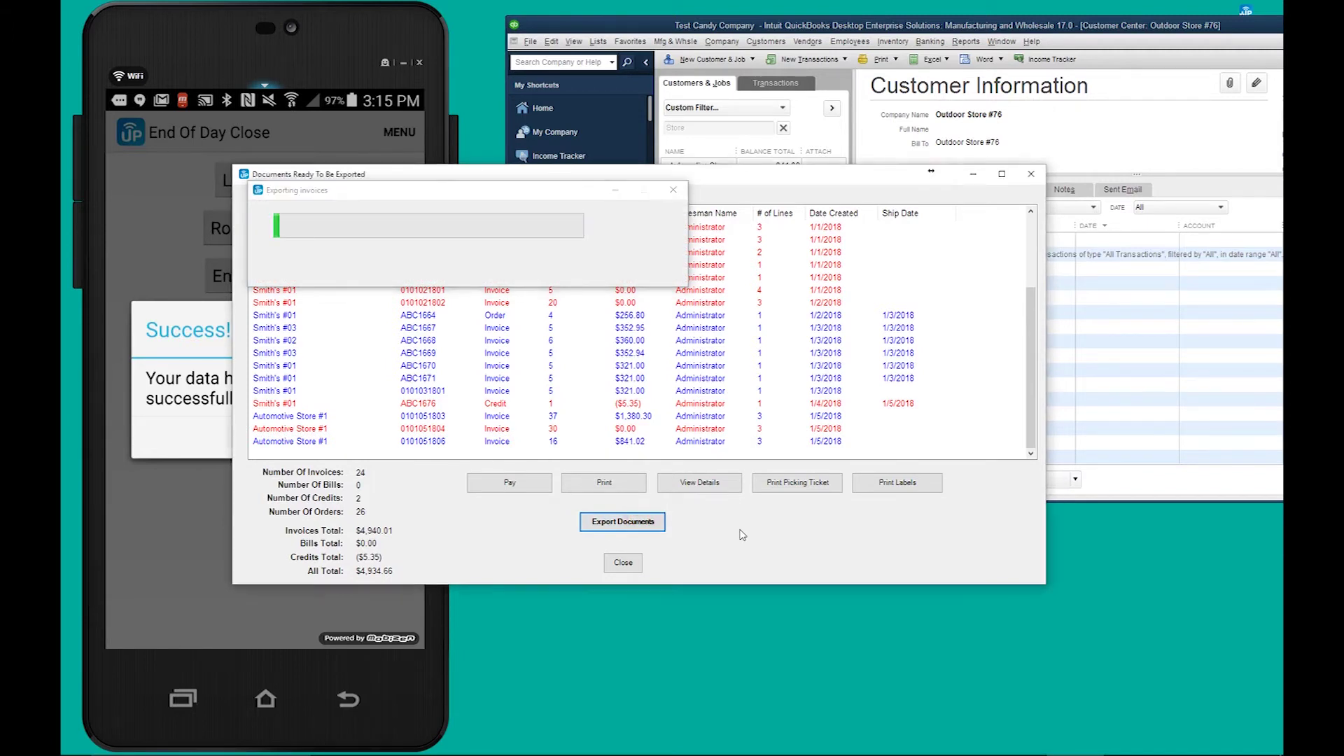
click(549, 350)
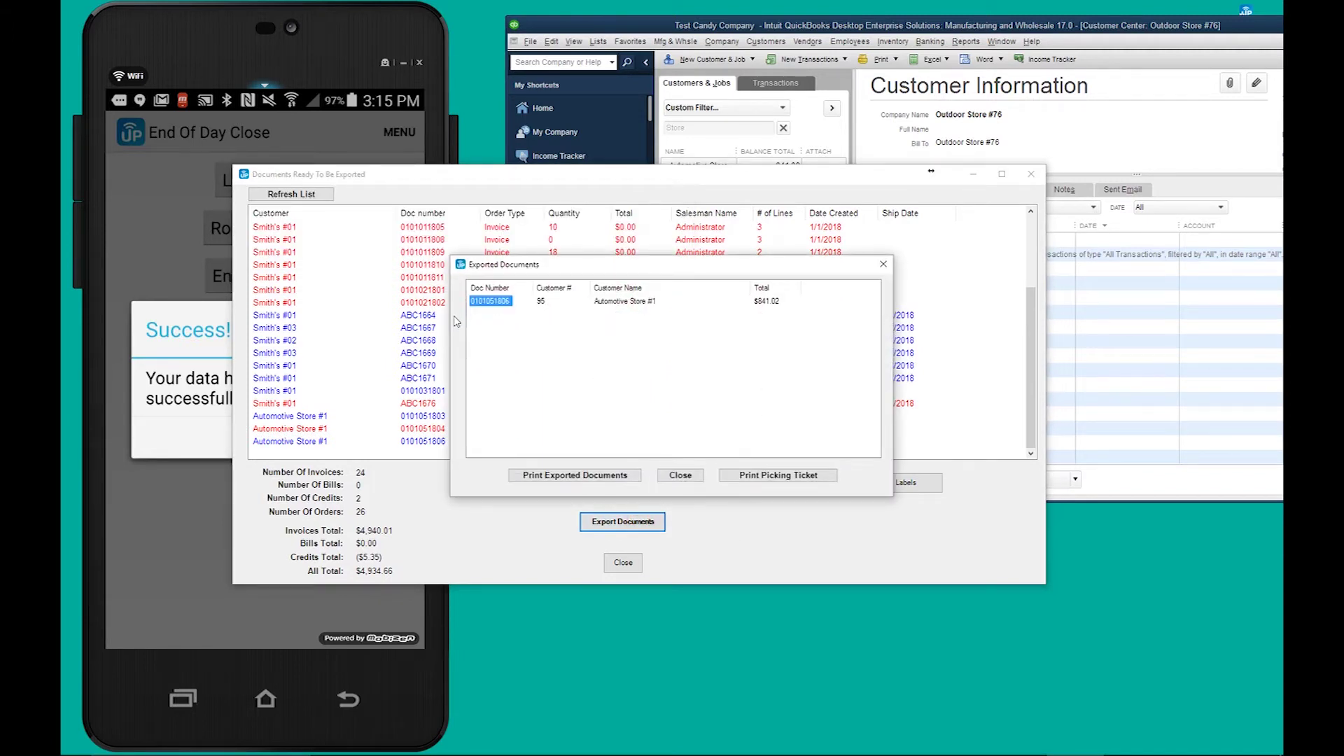
- Bring QuickBooks to the front and move its window up and to the right
click(553, 44)
click(675, 31)
drag(679, 35, 845, 23)
click(717, 30)
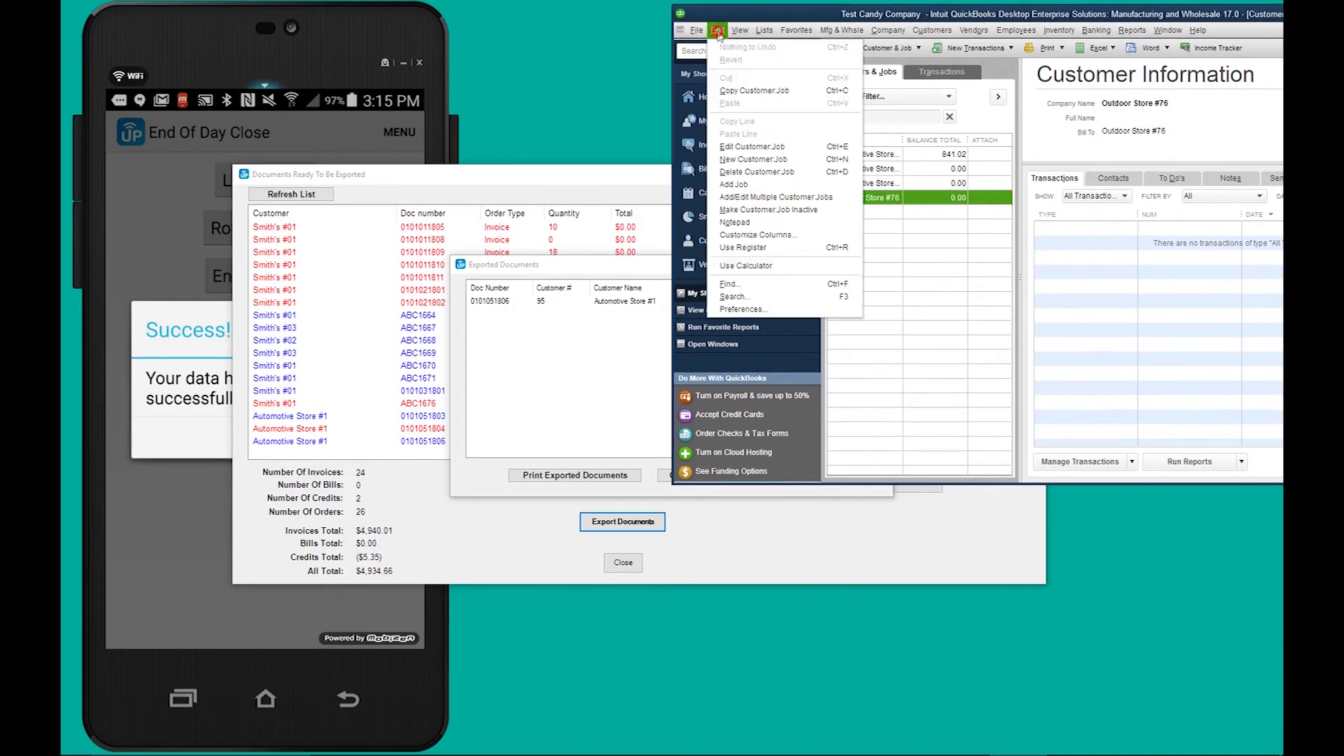
click(742, 285)
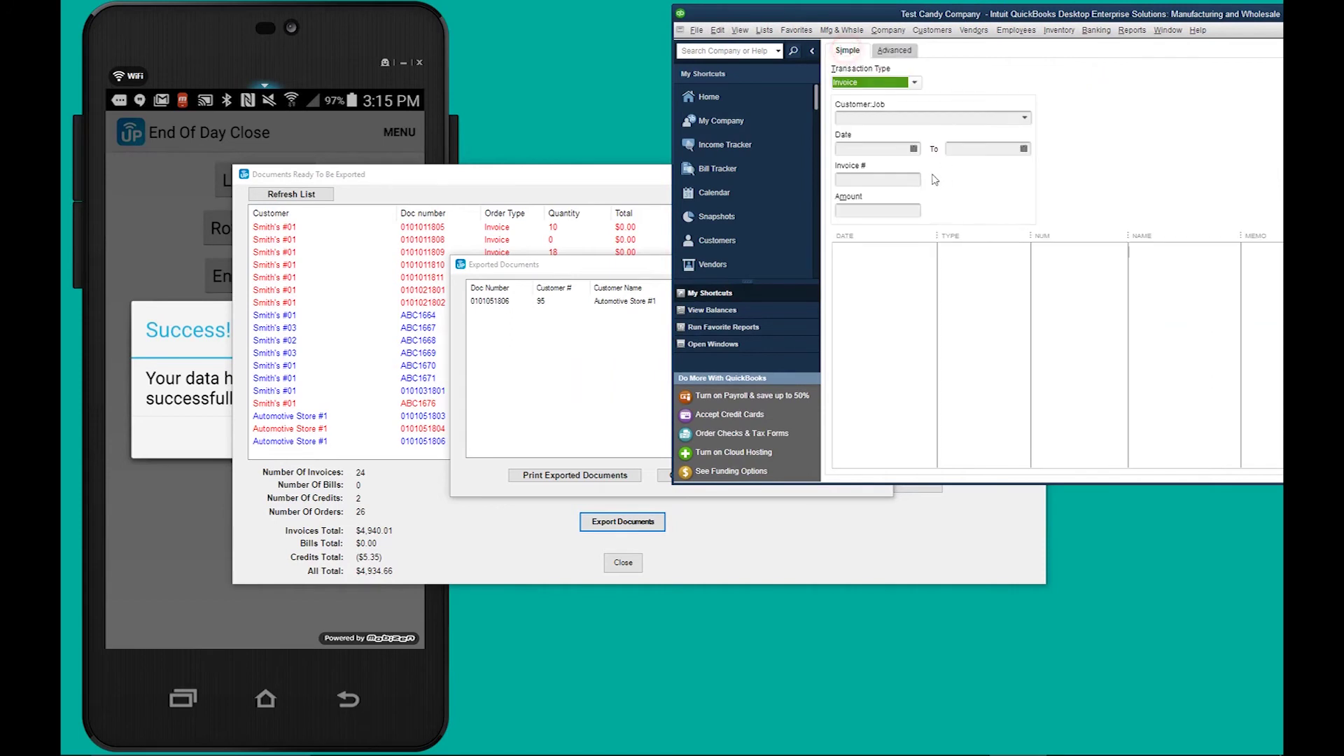
click(910, 180)
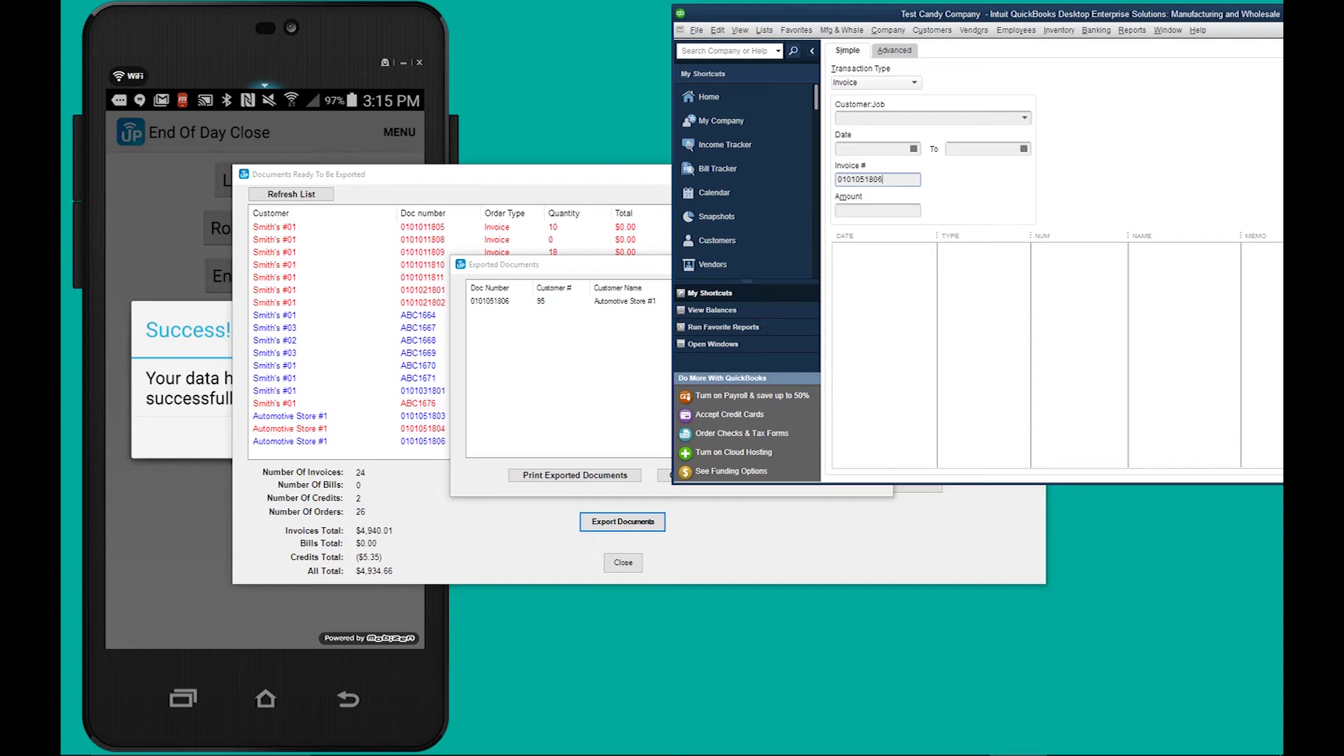
key(Return)
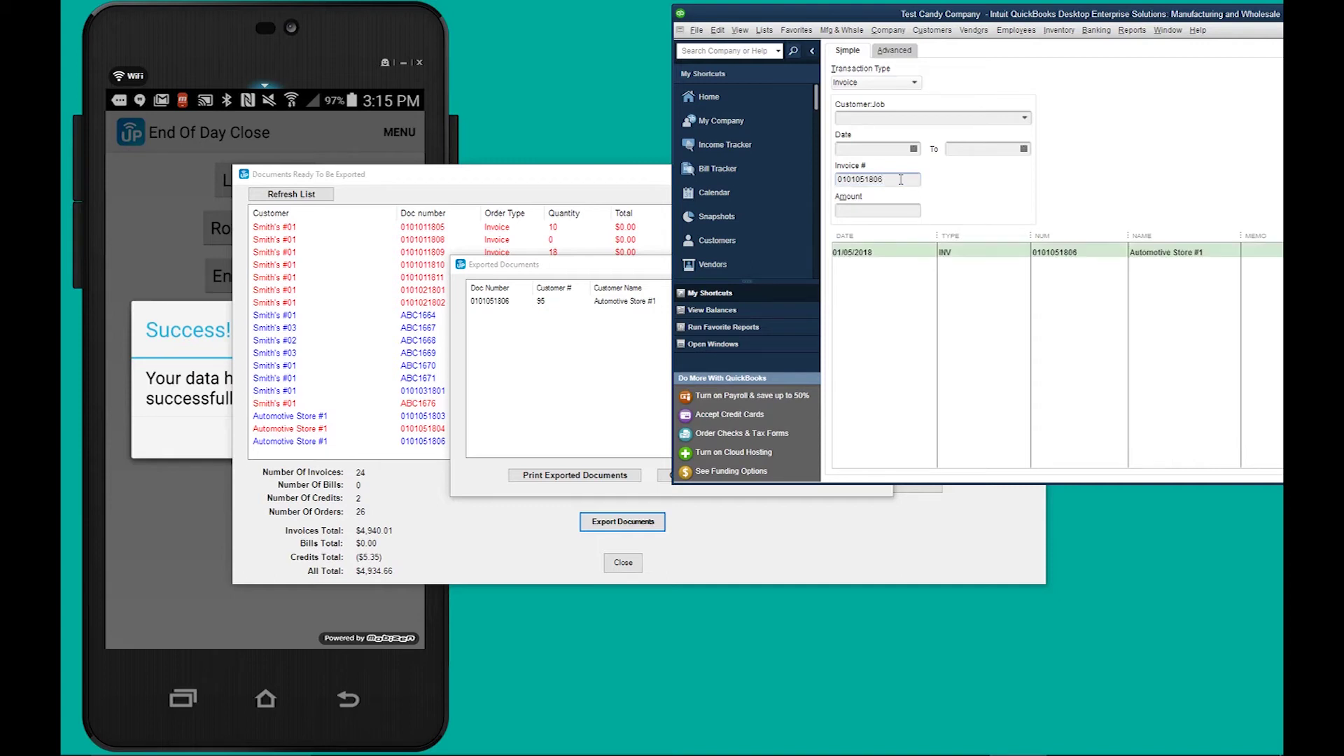
click(1176, 250)
drag(1105, 14, 641, 15)
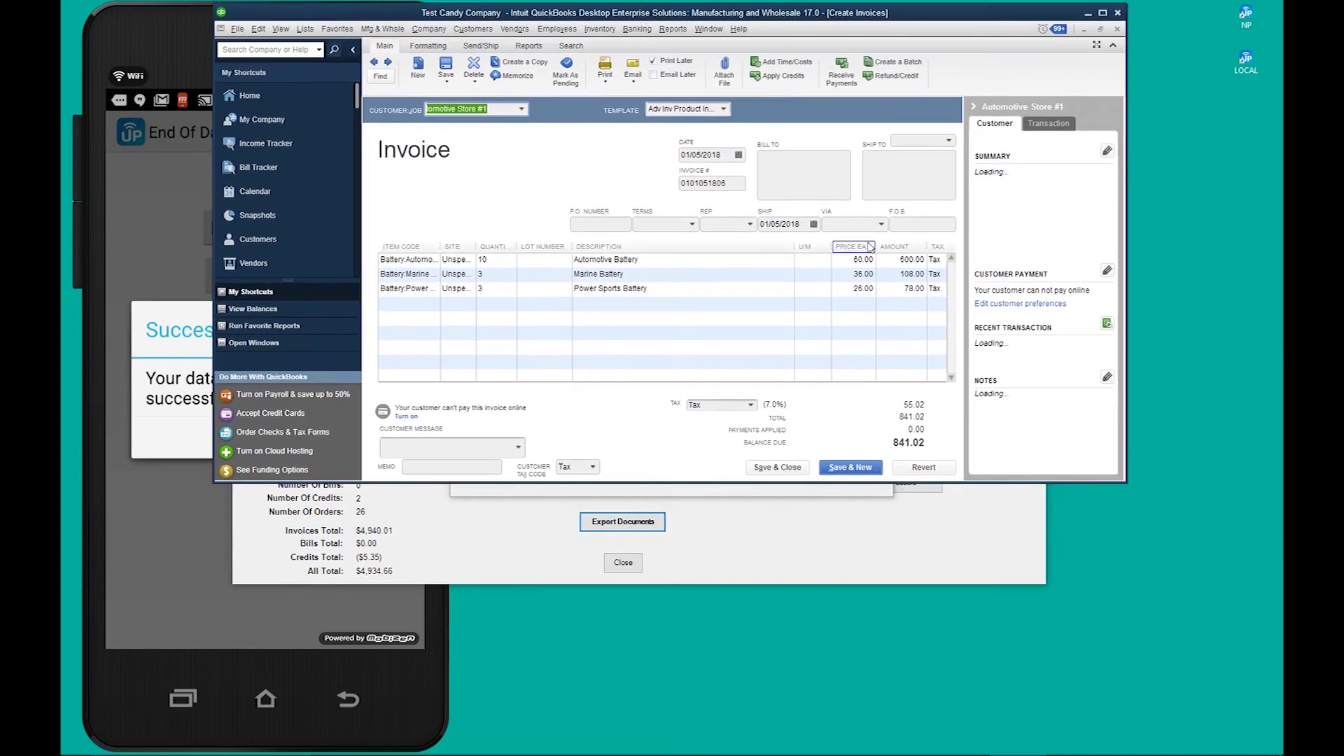